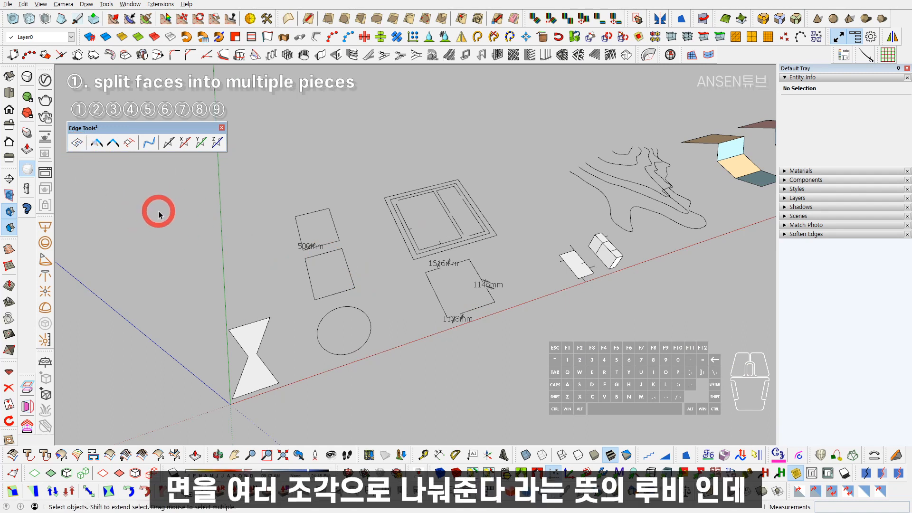
- Preview split lines across the hourglass face from its lower edge and its slanted edge with the face-splitting tool
{"action": "scroll", "coordinate": [297, 285], "scroll_direction": "up", "scroll_amount": 5, "text": "shift"}
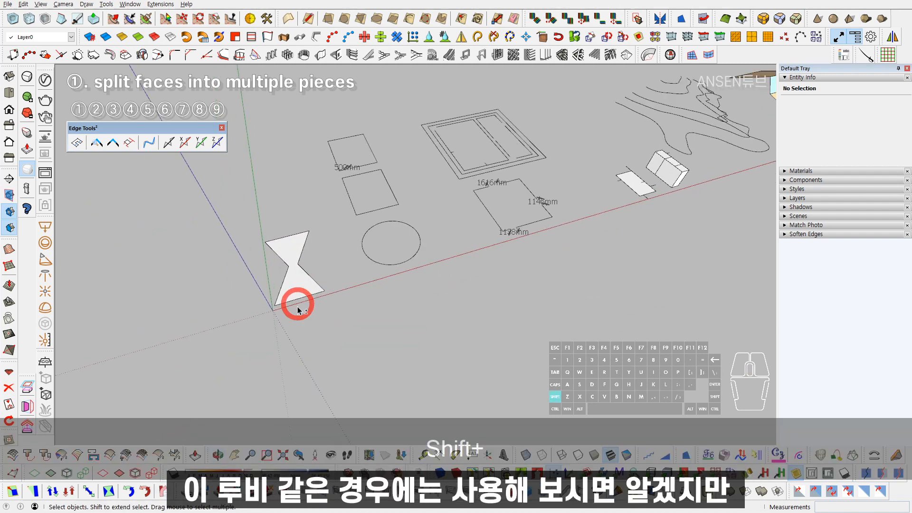
{"action": "left_click", "coordinate": [76, 143]}
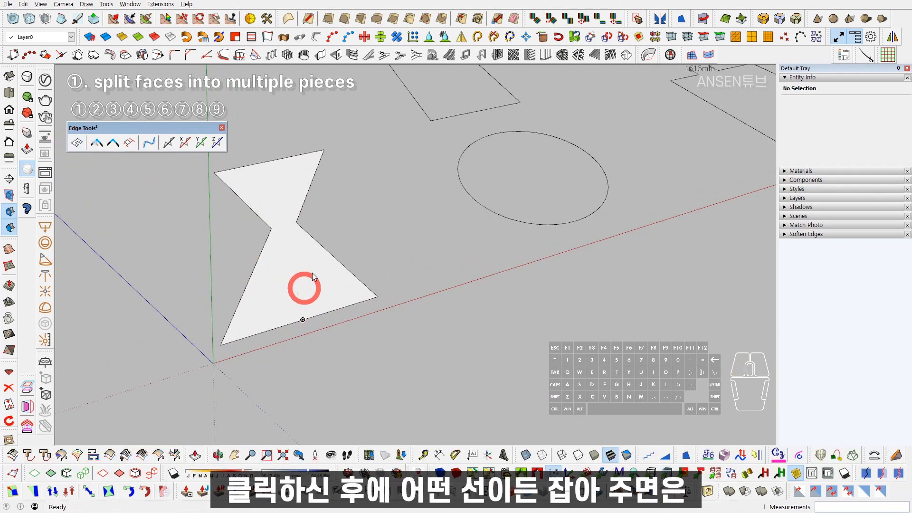
{"action": "left_click", "coordinate": [311, 183]}
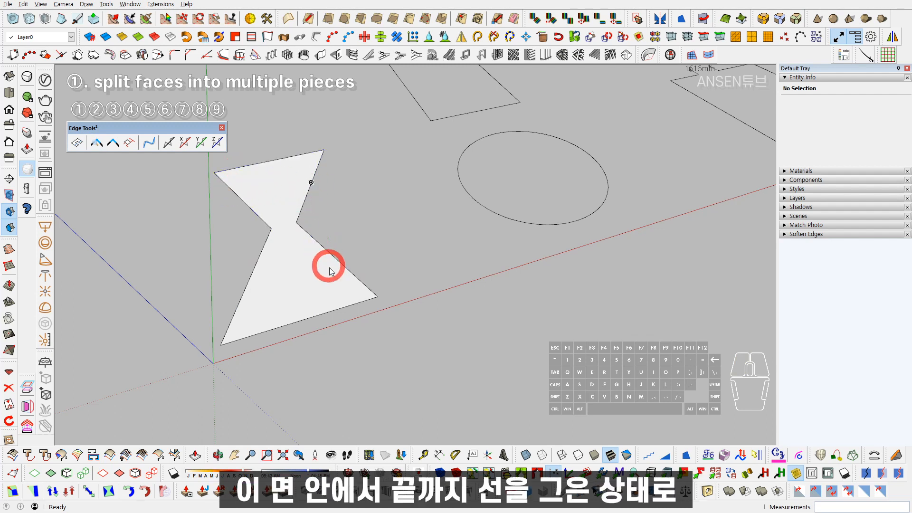
{"action": "left_click", "coordinate": [326, 312]}
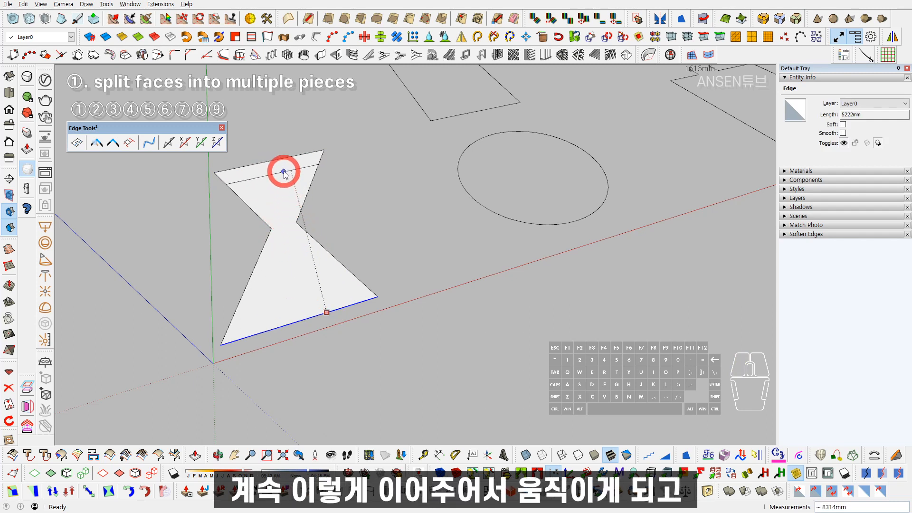
{"action": "key", "text": "Escape"}
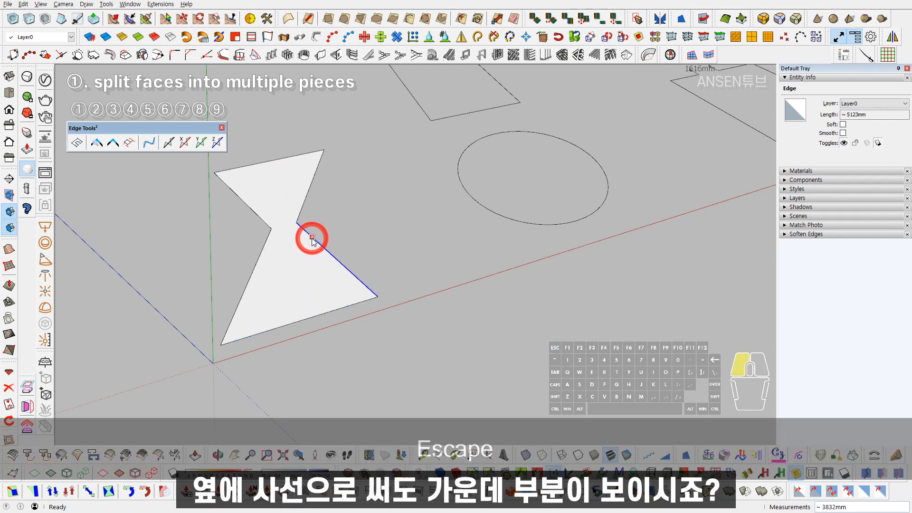
{"action": "left_click", "coordinate": [312, 237]}
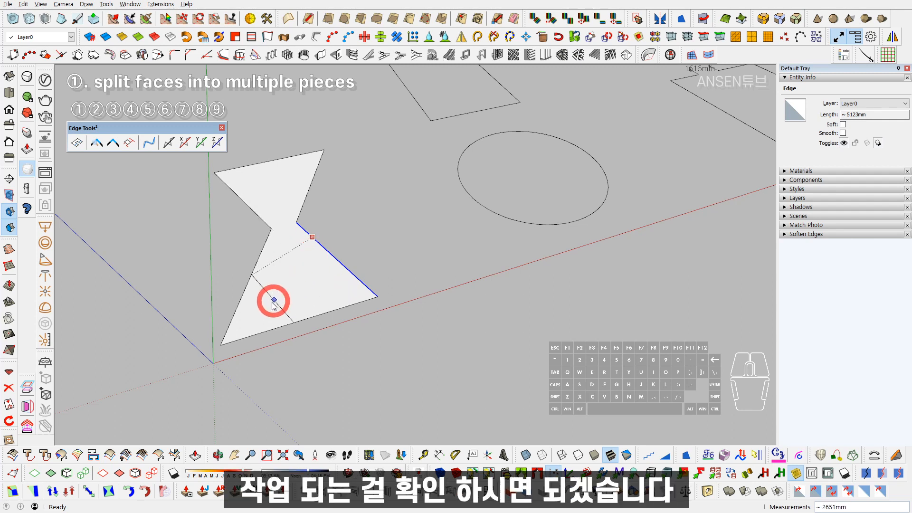
{"action": "key", "text": "Escape"}
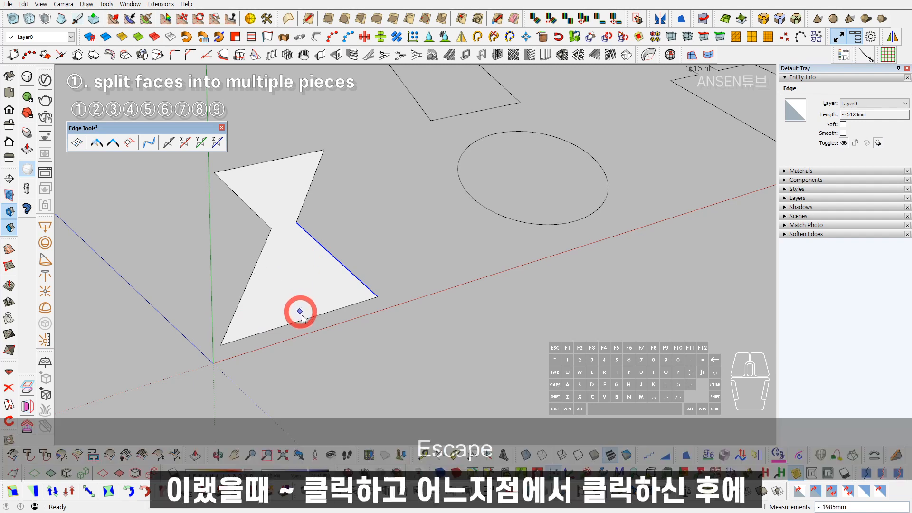
- Split the hourglass face into 10 strips parallel to its lower edge
{"action": "left_click", "coordinate": [302, 320]}
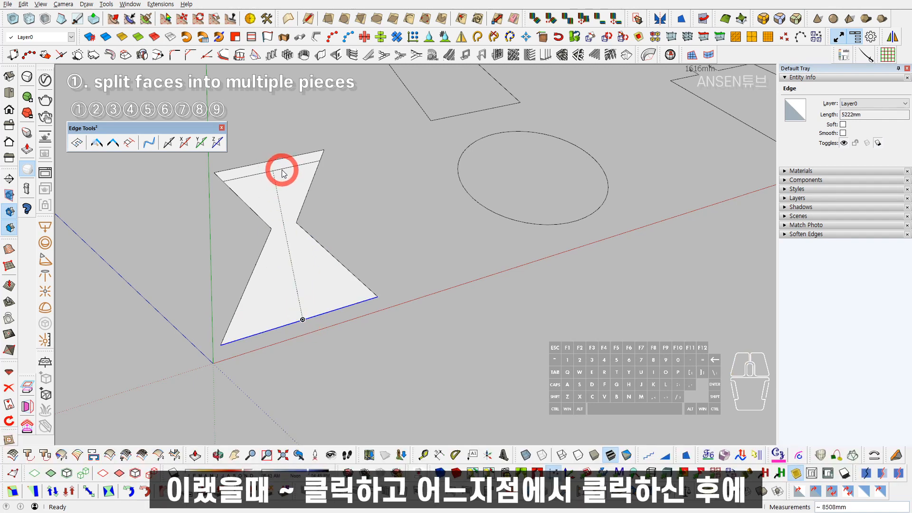
{"action": "left_click", "coordinate": [284, 174]}
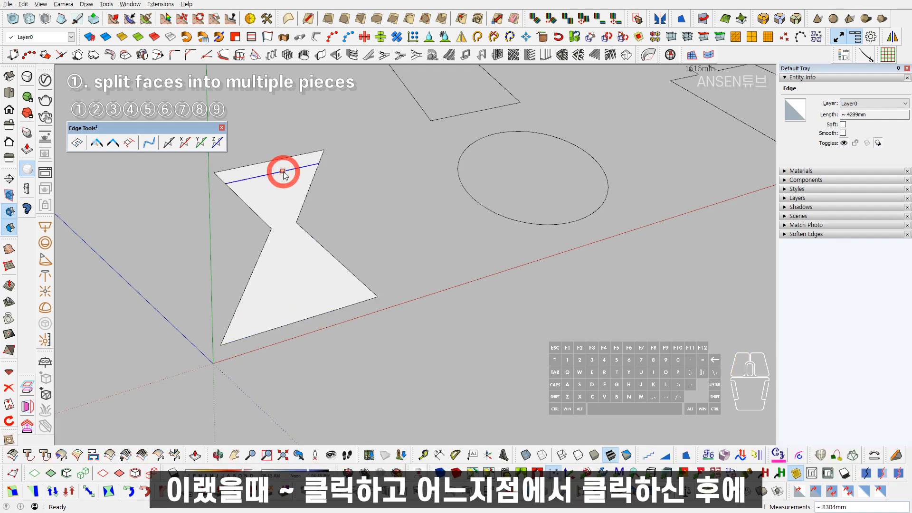
{"action": "left_click", "coordinate": [827, 500]}
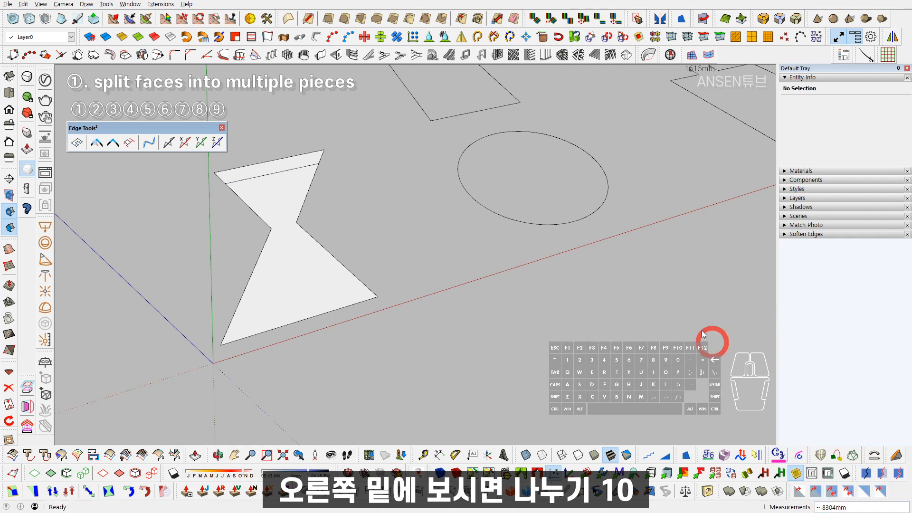
{"action": "type", "text": "/10"}
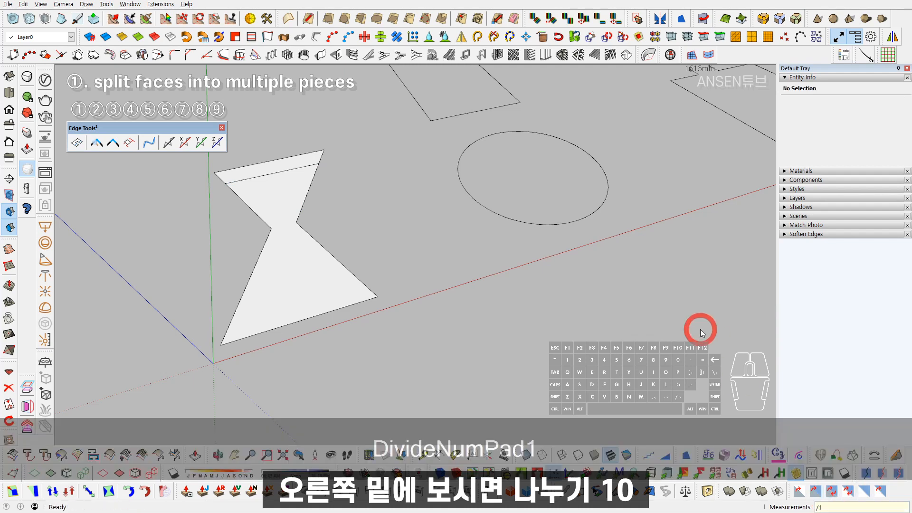
{"action": "key", "text": "Return"}
{"action": "middle_click_drag", "start_coordinate": [284, 223], "coordinate": [321, 225], "text": "shift"}
{"action": "scroll", "coordinate": [321, 225], "scroll_direction": "up", "scroll_amount": 2}
{"action": "key", "text": "space"}
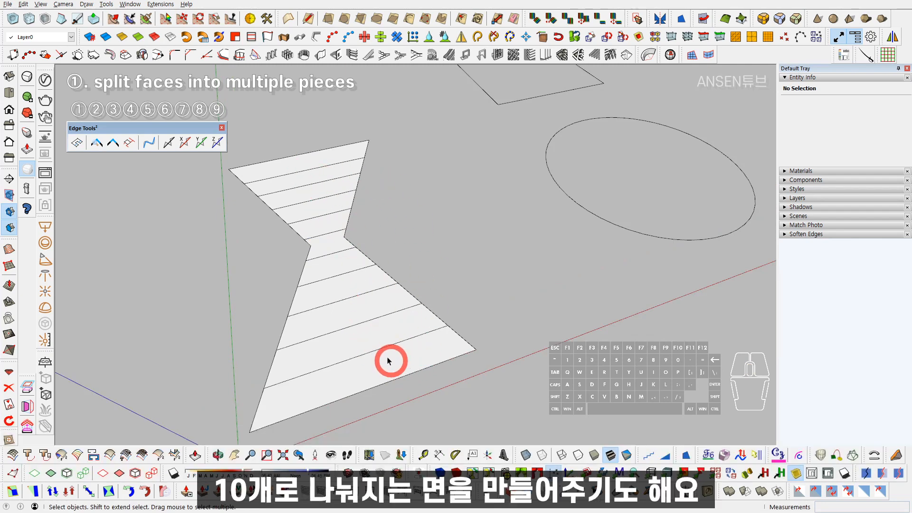
- Examine the divided hourglass face and the neighbouring outlines from different angles
{"action": "middle_click_drag", "start_coordinate": [410, 333], "coordinate": [333, 323]}
{"action": "scroll", "coordinate": [376, 312], "scroll_direction": "down", "scroll_amount": 3}
{"action": "key", "text": "shift+space"}
{"action": "scroll", "coordinate": [338, 320], "scroll_direction": "up", "scroll_amount": 4, "text": "shift"}
{"action": "scroll", "coordinate": [240, 216], "scroll_direction": "down", "scroll_amount": 1, "text": "shift"}
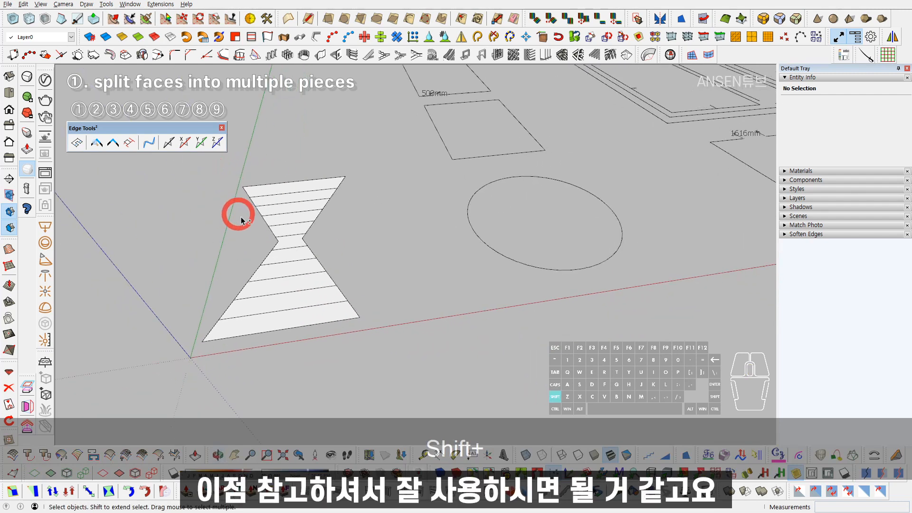
{"action": "scroll", "coordinate": [235, 214], "scroll_direction": "down", "scroll_amount": 2, "text": "shift"}
{"action": "left_click_drag", "start_coordinate": [213, 193], "coordinate": [435, 394]}
{"action": "scroll", "coordinate": [343, 295], "scroll_direction": "up", "scroll_amount": 2}
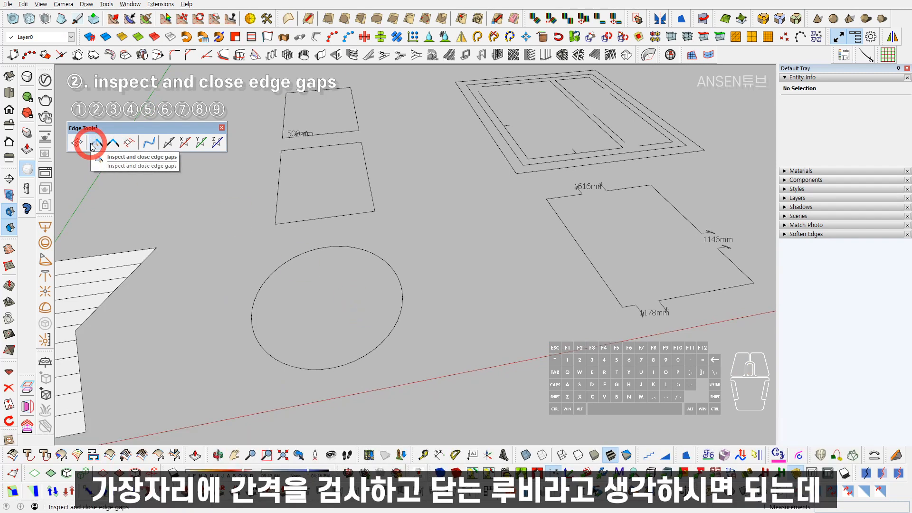
- Draw a line across the 500 mm gap in the upper rectangle's lower edge
{"action": "middle_click_drag", "start_coordinate": [456, 188], "coordinate": [474, 266], "text": "shift"}
{"action": "scroll", "coordinate": [430, 226], "scroll_direction": "up", "scroll_amount": 3}
{"action": "middle_click_drag", "start_coordinate": [429, 226], "coordinate": [410, 248]}
{"action": "scroll", "coordinate": [348, 259], "scroll_direction": "up", "scroll_amount": 2}
{"action": "left_click", "coordinate": [326, 260]}
{"action": "key", "text": "l"}
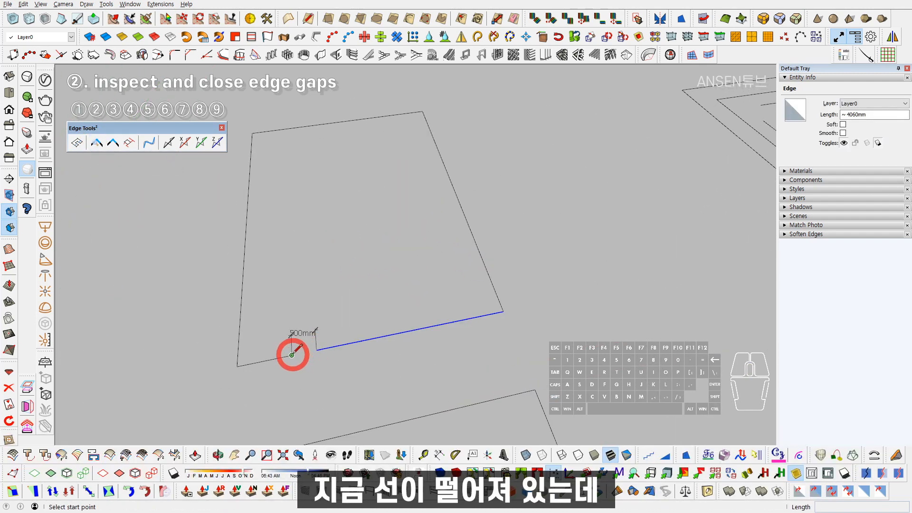
{"action": "scroll", "coordinate": [292, 353], "scroll_direction": "up", "scroll_amount": 2}
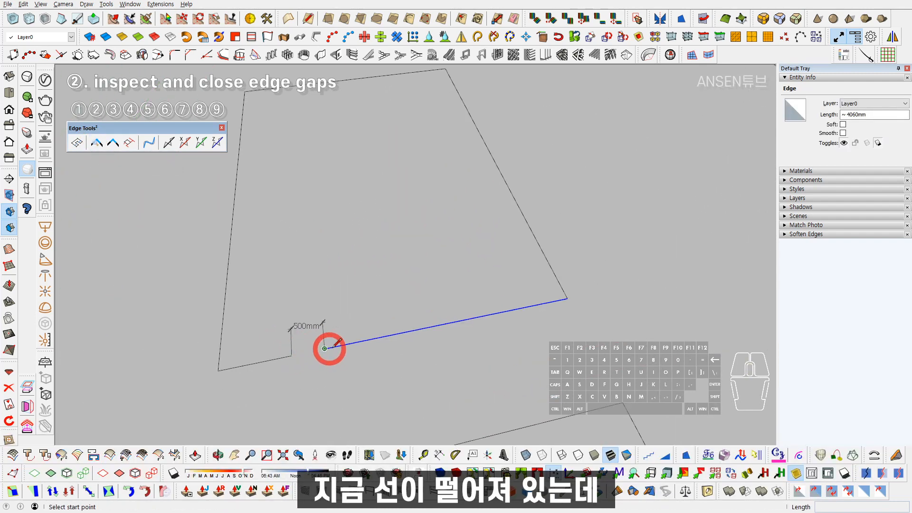
{"action": "left_click", "coordinate": [291, 356]}
{"action": "left_click", "coordinate": [325, 349]}
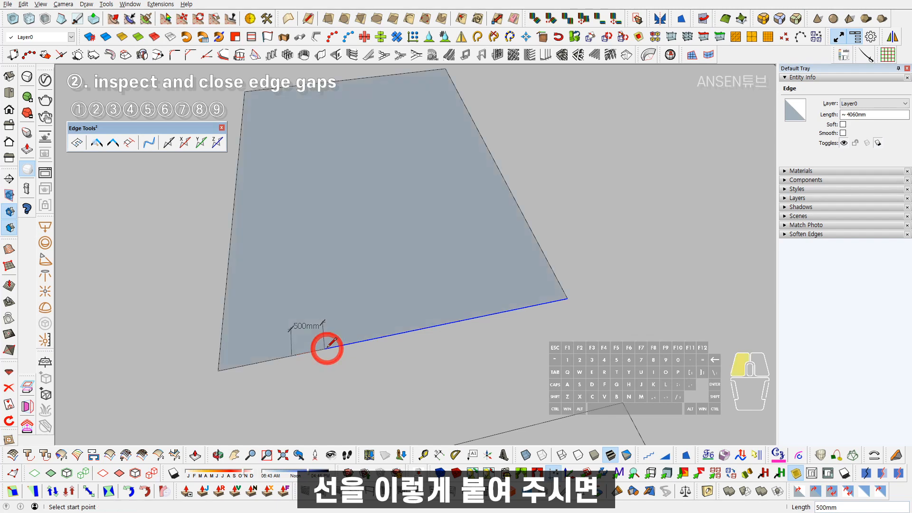
{"action": "key", "text": "space"}
- Undo the line that bridges the upper rectangle's gap
{"action": "scroll", "coordinate": [429, 293], "scroll_direction": "down", "scroll_amount": 4}
{"action": "middle_click_drag", "start_coordinate": [429, 293], "coordinate": [402, 329], "text": "shift"}
{"action": "scroll", "coordinate": [402, 329], "scroll_direction": "up", "scroll_amount": 1}
{"action": "key", "text": "ctrl+shift+z"}
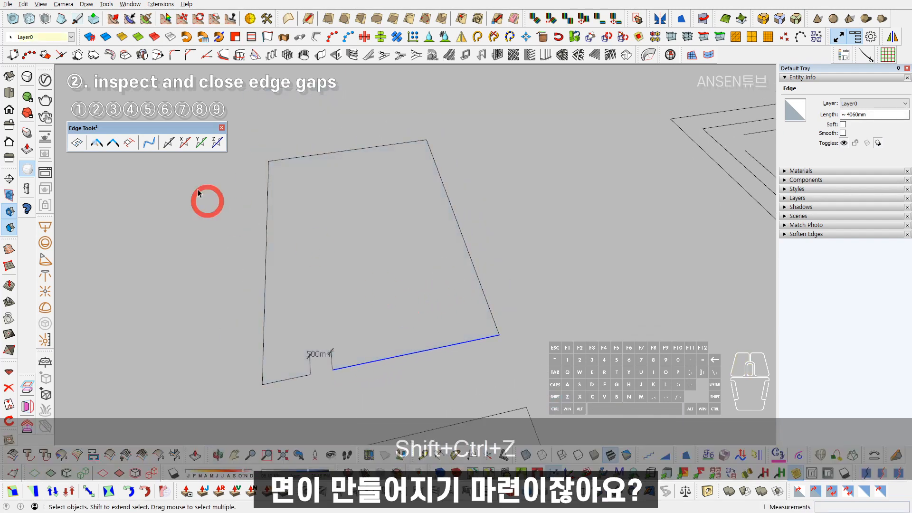
- Draw a dividing line across the middle of the lower rectangle and undo it
{"action": "scroll", "coordinate": [373, 226], "scroll_direction": "down", "scroll_amount": 2}
{"action": "middle_click_drag", "start_coordinate": [373, 226], "coordinate": [367, 233], "text": "shift"}
{"action": "key", "text": "l"}
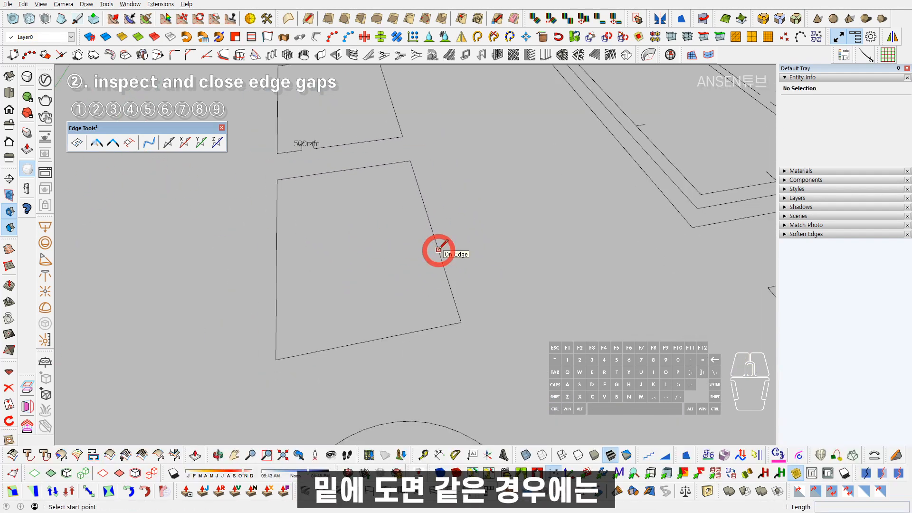
{"action": "left_click", "coordinate": [438, 249]}
{"action": "left_click", "coordinate": [277, 275]}
{"action": "mouse_move", "coordinate": [399, 259]}
{"action": "middle_mouse_down"}
{"action": "mouse_move", "coordinate": [435, 271]}
{"action": "mouse_move", "coordinate": [362, 327]}
{"action": "mouse_move", "coordinate": [328, 245]}
{"action": "middle_mouse_up"}
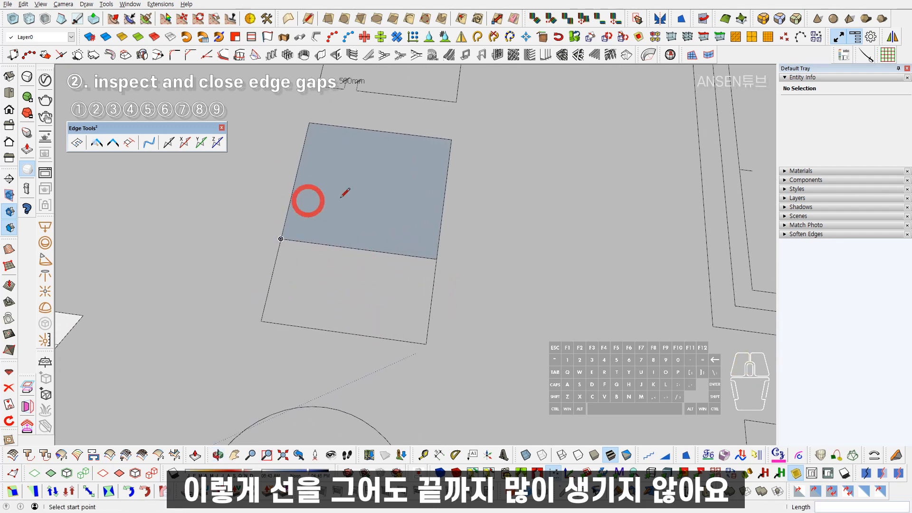
{"action": "scroll", "coordinate": [373, 342], "scroll_direction": "up", "scroll_amount": 3}
{"action": "key", "text": "space"}
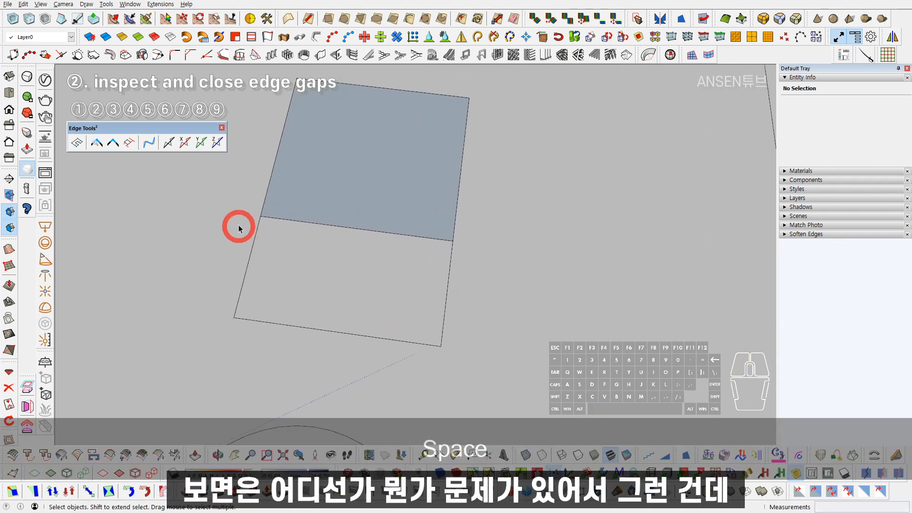
{"action": "key", "text": "ctrl+z"}
- Run the Inspect and Close Edge Gaps tool to mark open edge ends around the two rectangles
{"action": "scroll", "coordinate": [409, 264], "scroll_direction": "down", "scroll_amount": 2}
{"action": "scroll", "coordinate": [407, 264], "scroll_direction": "down", "scroll_amount": 4}
{"action": "middle_click_drag", "start_coordinate": [406, 264], "coordinate": [391, 171], "text": "shift"}
{"action": "scroll", "coordinate": [375, 289], "scroll_direction": "up", "scroll_amount": 2}
{"action": "scroll", "coordinate": [404, 244], "scroll_direction": "down", "scroll_amount": 2}
{"action": "mouse_move", "coordinate": [403, 244]}
{"action": "middle_mouse_down", "text": "shift"}
{"action": "mouse_move", "coordinate": [373, 319]}
{"action": "mouse_move", "coordinate": [413, 317]}
{"action": "middle_mouse_up", "text": "shift"}
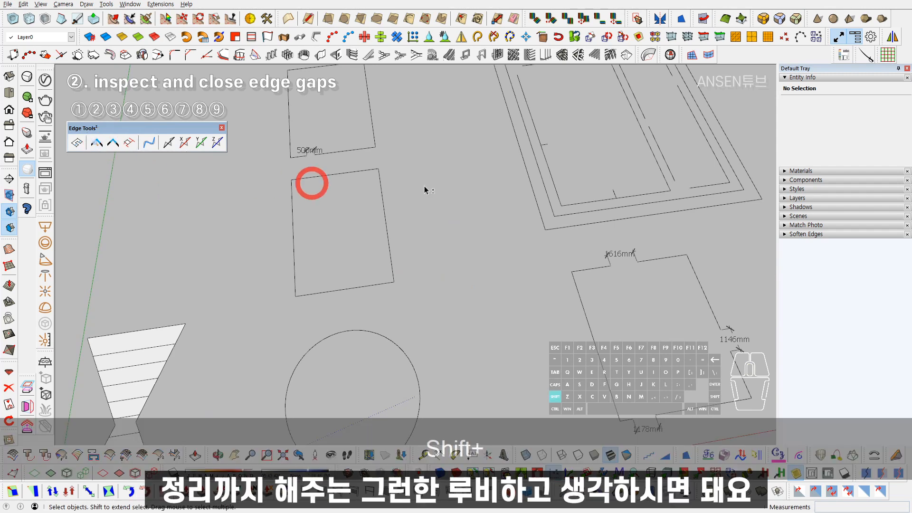
{"action": "middle_click_drag", "start_coordinate": [342, 188], "coordinate": [380, 290], "text": "shift"}
{"action": "scroll", "coordinate": [386, 228], "scroll_direction": "up", "scroll_amount": 4}
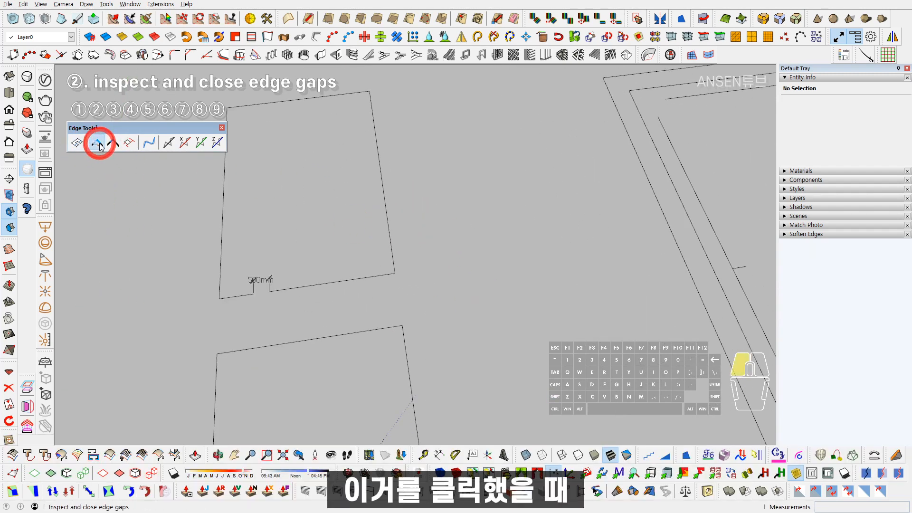
{"action": "left_click", "coordinate": [104, 144]}
{"action": "middle_click_drag", "start_coordinate": [239, 210], "coordinate": [420, 265], "text": "shift"}
{"action": "middle_click_drag", "start_coordinate": [528, 304], "coordinate": [461, 273], "text": "shift"}
{"action": "scroll", "coordinate": [408, 271], "scroll_direction": "down", "scroll_amount": 1}
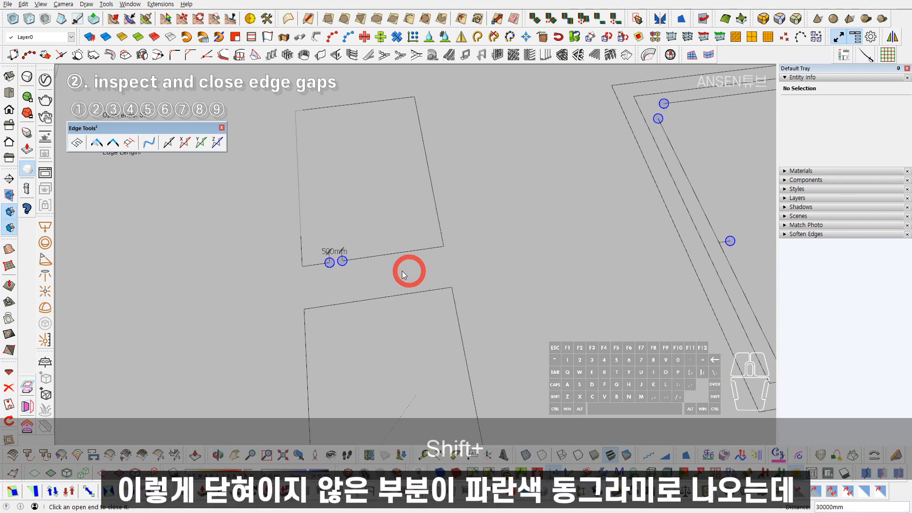
{"action": "scroll", "coordinate": [379, 280], "scroll_direction": "up", "scroll_amount": 1}
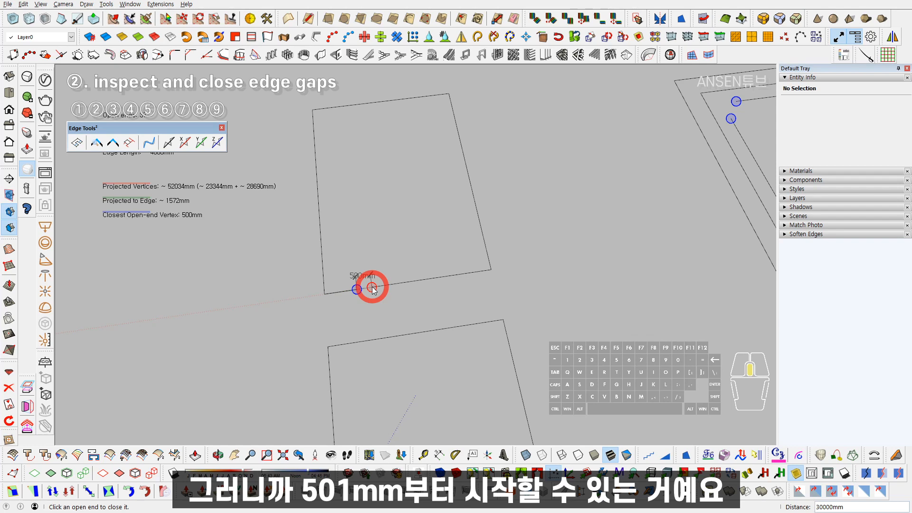
- Set the gap distance to 501 mm and close the 500 mm gap at the upper rectangle's open end
{"action": "type", "text": "501"}
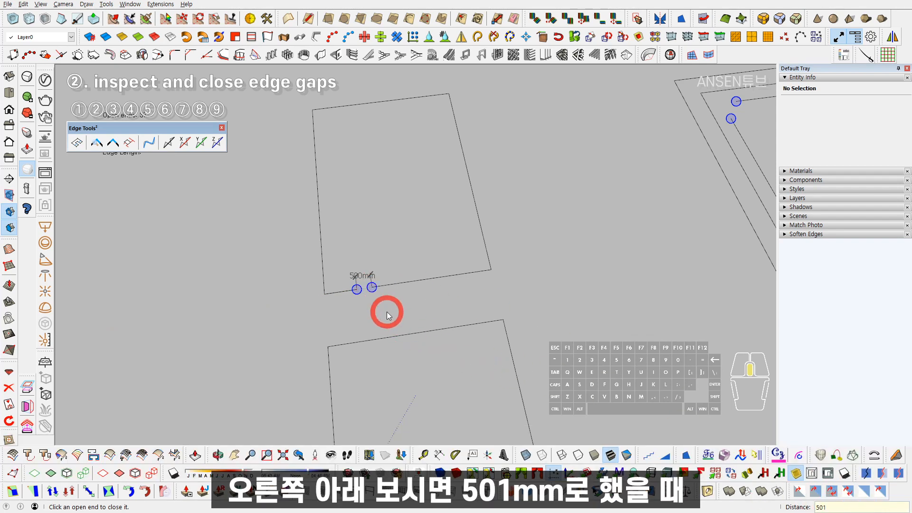
{"action": "key", "text": "Return"}
{"action": "left_click", "coordinate": [375, 289]}
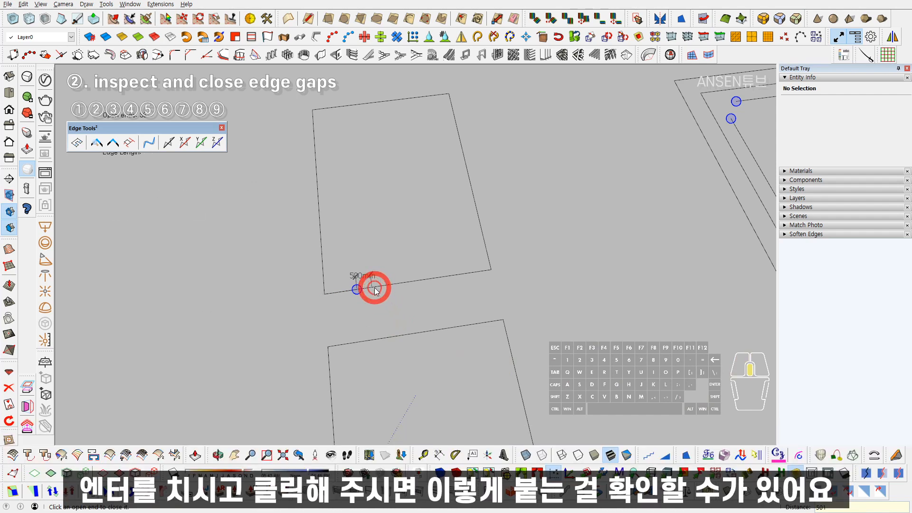
{"action": "scroll", "coordinate": [370, 293], "scroll_direction": "up", "scroll_amount": 2}
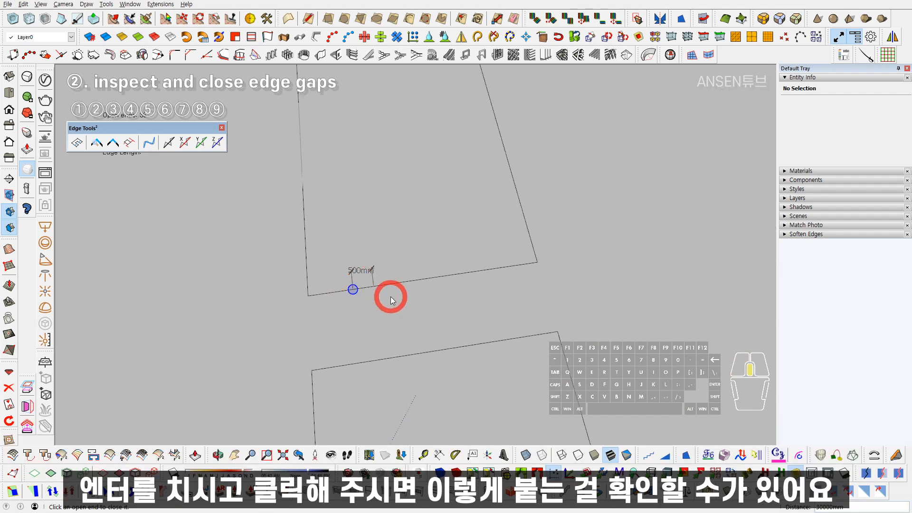
- Undo the gap closure and try gap distances of 499 mm and 500 mm on the same open end
{"action": "key", "text": "ctrl+z"}
{"action": "type", "text": "499"}
{"action": "key", "text": "Return"}
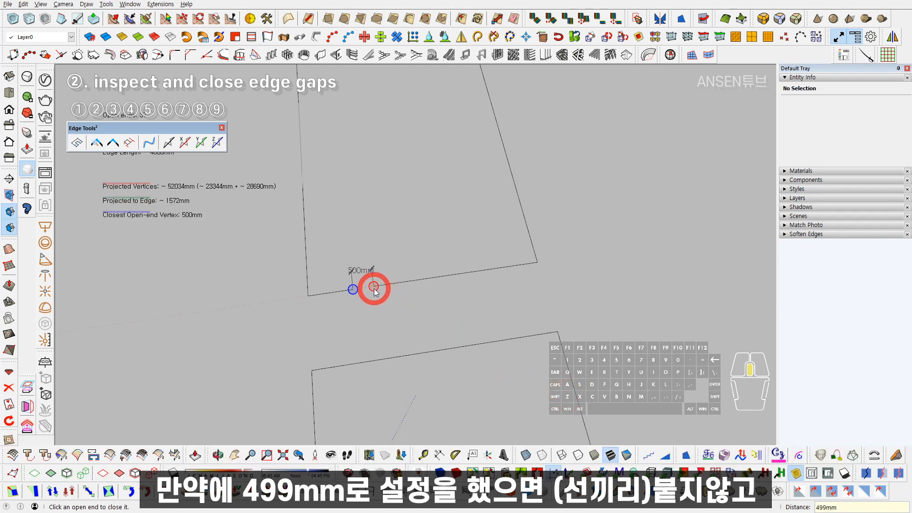
{"action": "type", "text": "500"}
{"action": "key", "text": "Return"}
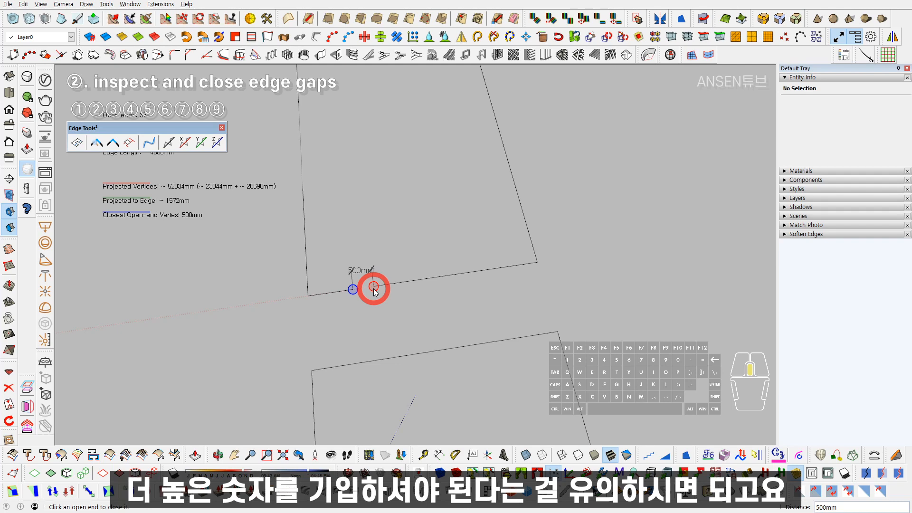
- With a gap distance of 5000 mm, remove the tiny open-ended edge on the lower rectangle's bottom side
{"action": "scroll", "coordinate": [372, 287], "scroll_direction": "down", "scroll_amount": 2}
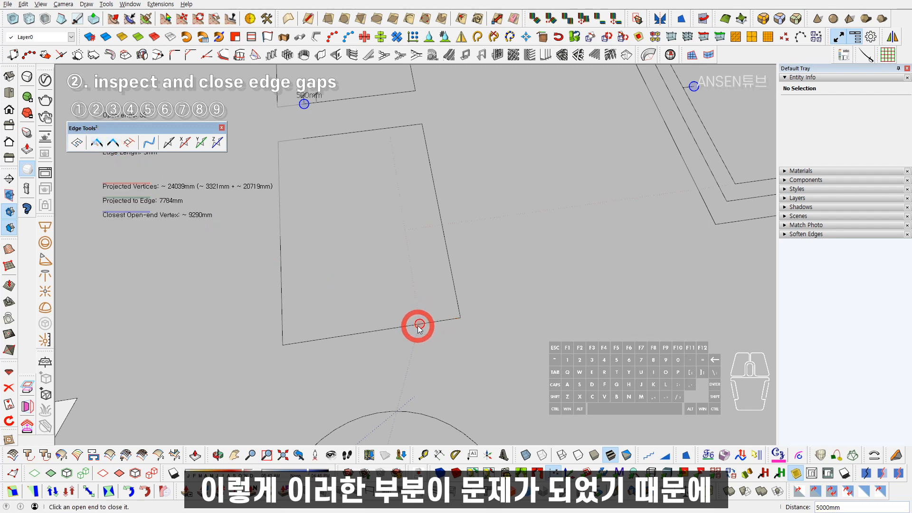
{"action": "scroll", "coordinate": [417, 327], "scroll_direction": "up", "scroll_amount": 5}
{"action": "scroll", "coordinate": [419, 328], "scroll_direction": "up", "scroll_amount": 5}
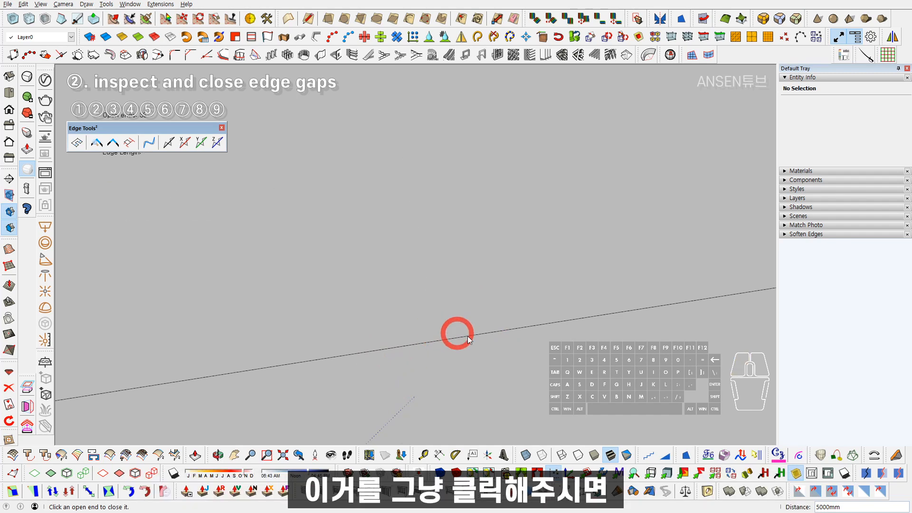
{"action": "scroll", "coordinate": [491, 284], "scroll_direction": "down", "scroll_amount": 9}
{"action": "scroll", "coordinate": [486, 285], "scroll_direction": "up", "scroll_amount": 3}
{"action": "key", "text": "space"}
- Draw a line across the lower rectangle to generate its face, and erase that dividing line
{"action": "scroll", "coordinate": [491, 284], "scroll_direction": "down", "scroll_amount": 1}
{"action": "key", "text": "shift+l"}
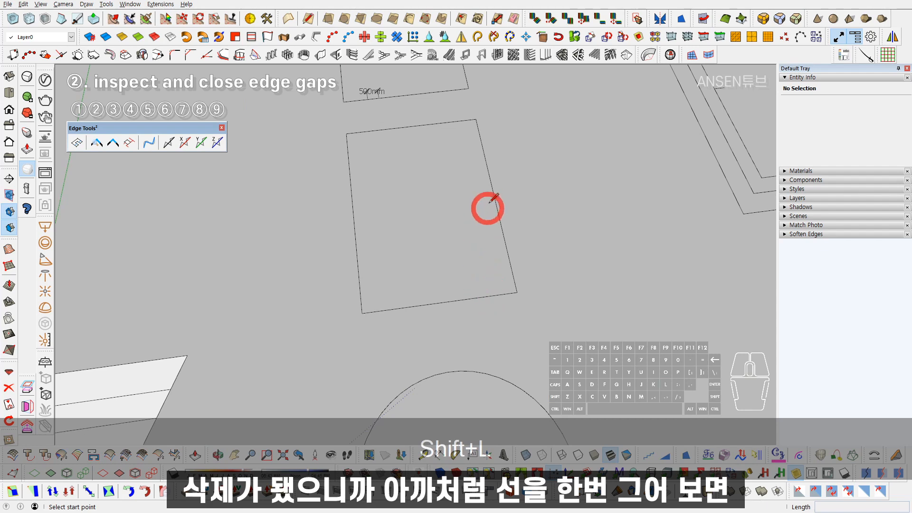
{"action": "left_click", "coordinate": [494, 202]}
{"action": "key", "text": "Escape"}
{"action": "left_click", "coordinate": [494, 200]}
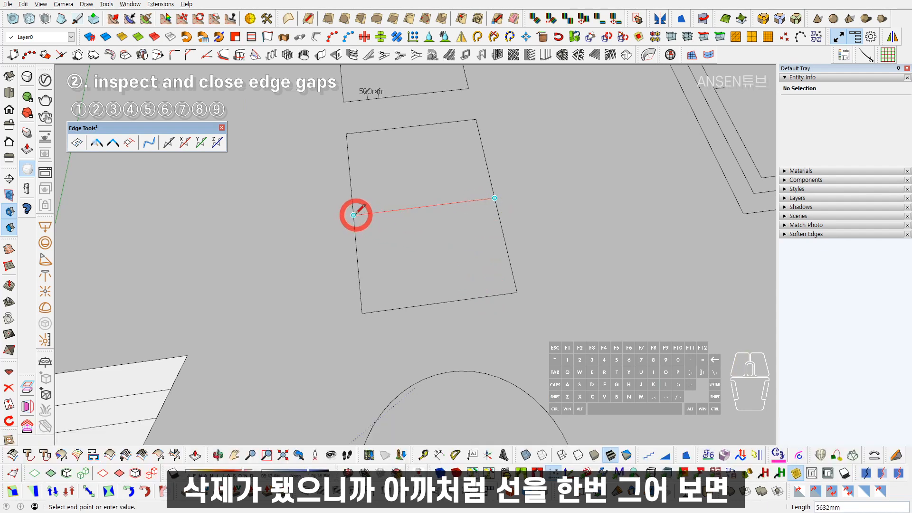
{"action": "left_click", "coordinate": [355, 214]}
{"action": "key", "text": "e"}
{"action": "left_click", "coordinate": [455, 205]}
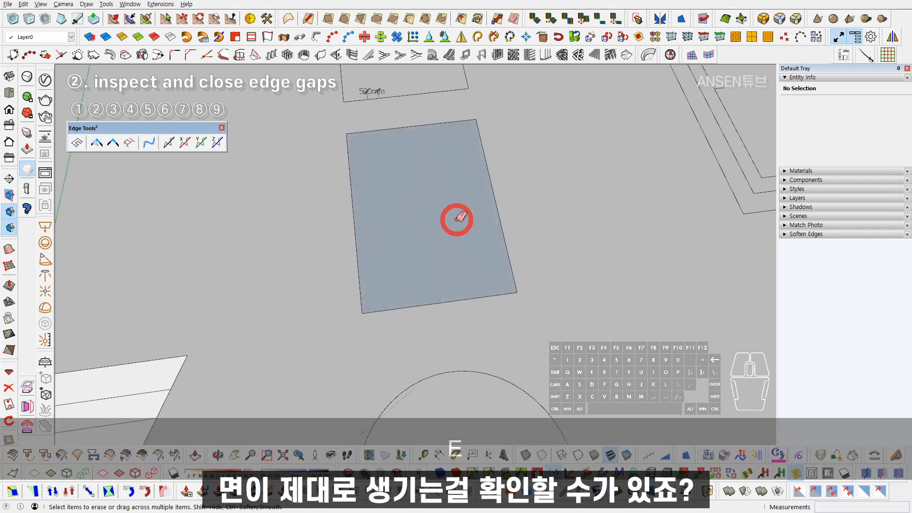
- Try to generate the circle's face by drawing lines across it, and undo the last line
{"action": "key", "text": "space"}
{"action": "scroll", "coordinate": [458, 216], "scroll_direction": "down", "scroll_amount": 2}
{"action": "scroll", "coordinate": [458, 216], "scroll_direction": "down", "scroll_amount": 2}
{"action": "scroll", "coordinate": [456, 249], "scroll_direction": "up", "scroll_amount": 2}
{"action": "key", "text": "shift+l"}
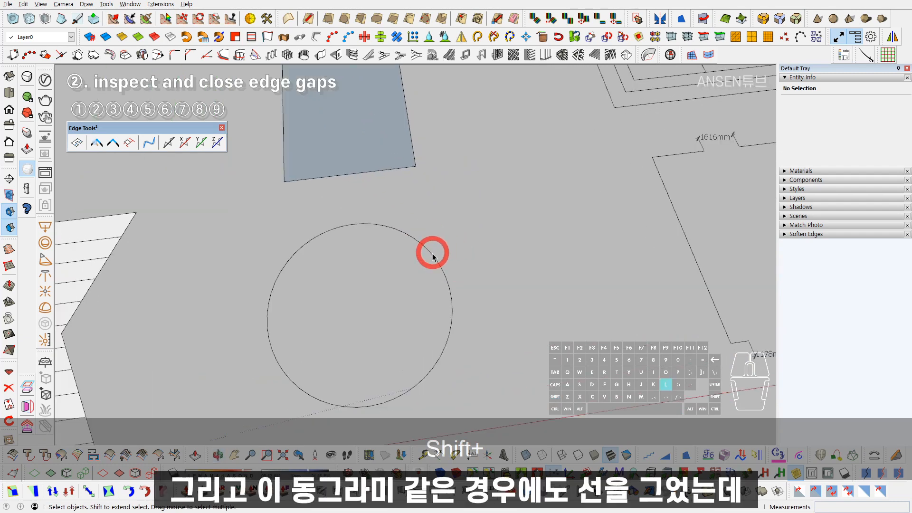
{"action": "left_click", "coordinate": [429, 251]}
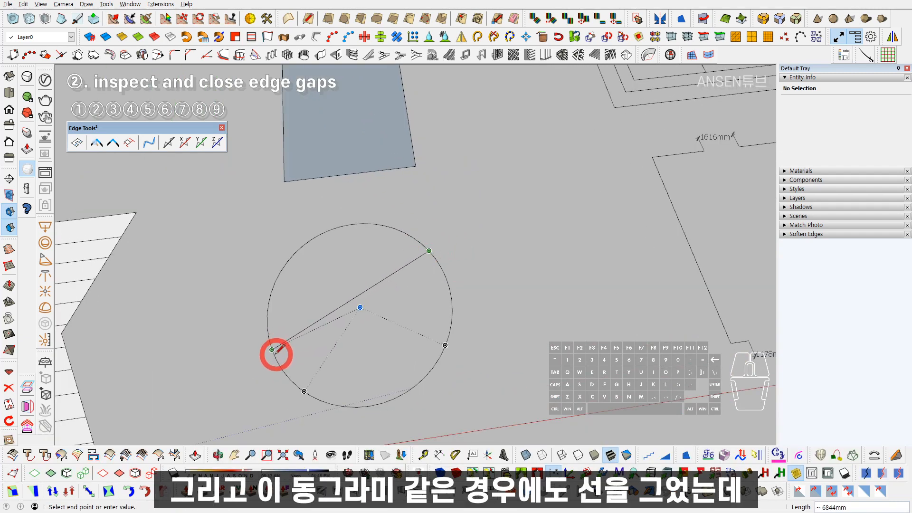
{"action": "left_click", "coordinate": [278, 358]}
{"action": "left_click", "coordinate": [360, 307]}
{"action": "left_click", "coordinate": [394, 398]}
{"action": "key", "text": "ctrl+z"}
{"action": "key", "text": "space"}
- Inspect the edge gaps and close the tiny gap on the circle's lower-left arc with a 5000 mm gap distance
{"action": "left_click", "coordinate": [98, 143]}
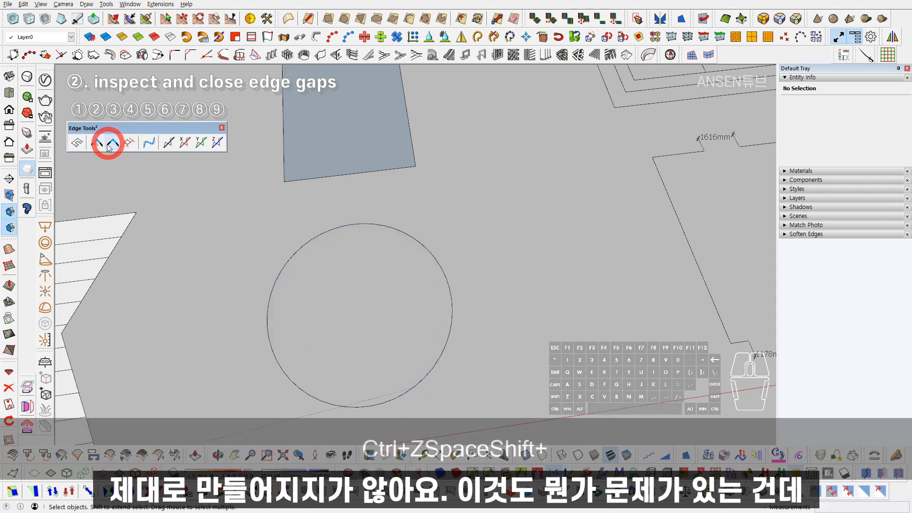
{"action": "left_click", "coordinate": [101, 145]}
{"action": "middle_click_drag", "start_coordinate": [347, 338], "coordinate": [357, 240], "text": "shift"}
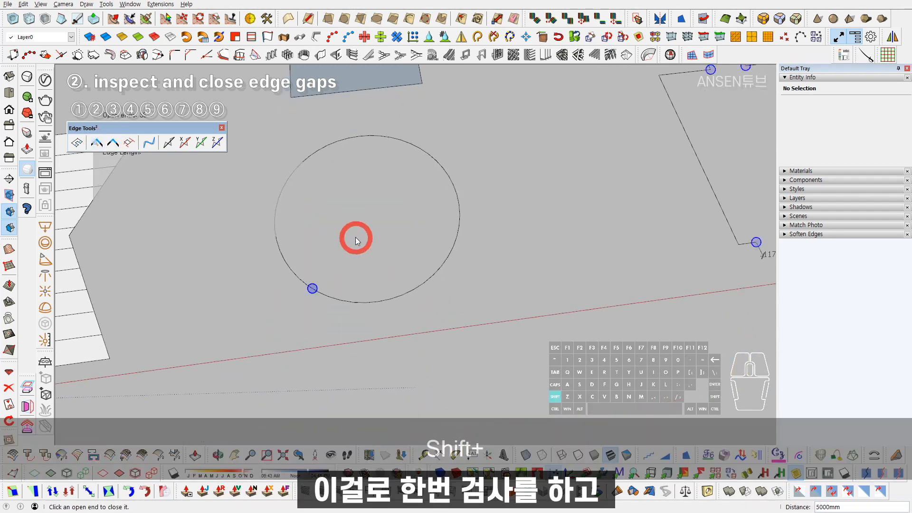
{"action": "scroll", "coordinate": [307, 292], "scroll_direction": "up", "scroll_amount": 2}
{"action": "scroll", "coordinate": [309, 293], "scroll_direction": "up", "scroll_amount": 5}
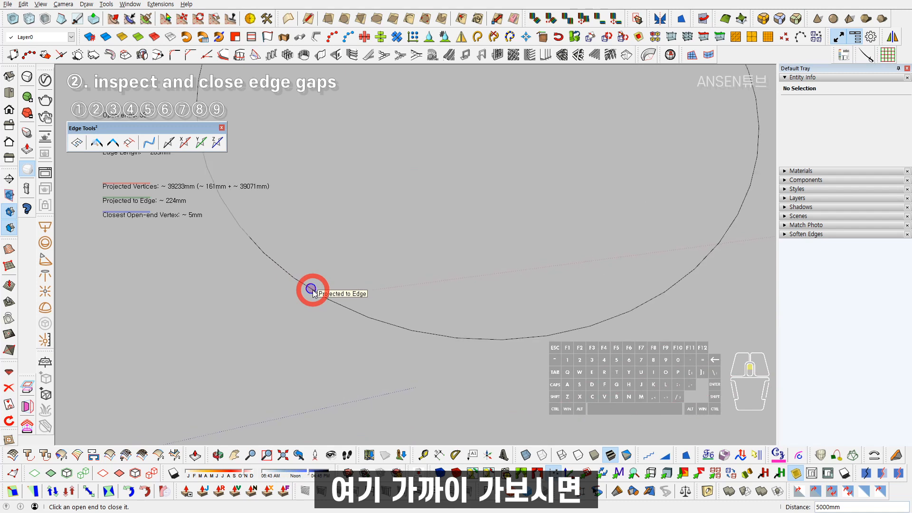
{"action": "scroll", "coordinate": [311, 293], "scroll_direction": "up", "scroll_amount": 4}
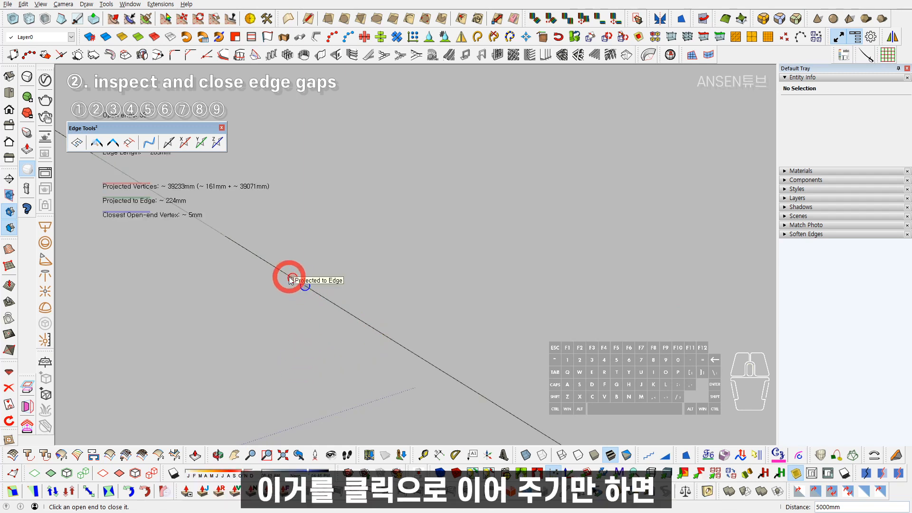
{"action": "left_click", "coordinate": [307, 287]}
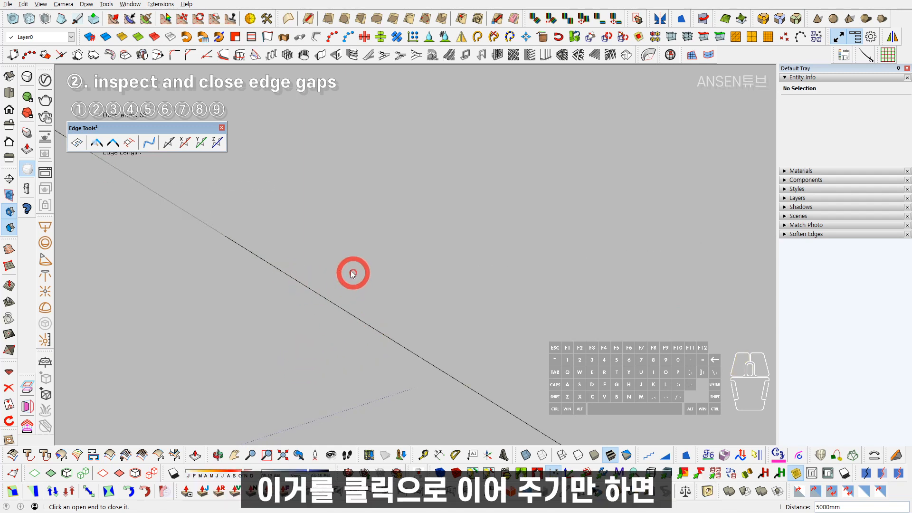
{"action": "scroll", "coordinate": [332, 292], "scroll_direction": "down", "scroll_amount": 10}
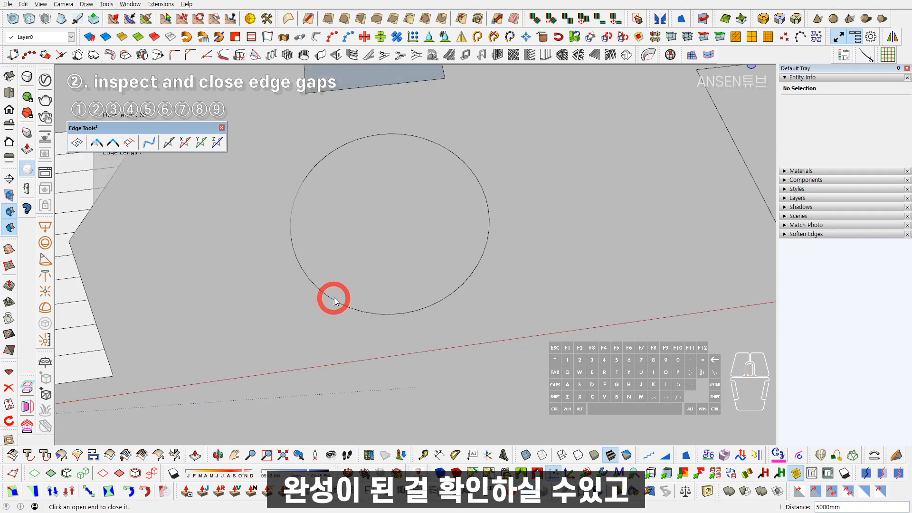
- Draw a line across the circle to generate its face, and erase that dividing line
{"action": "type", "text": ":l"}
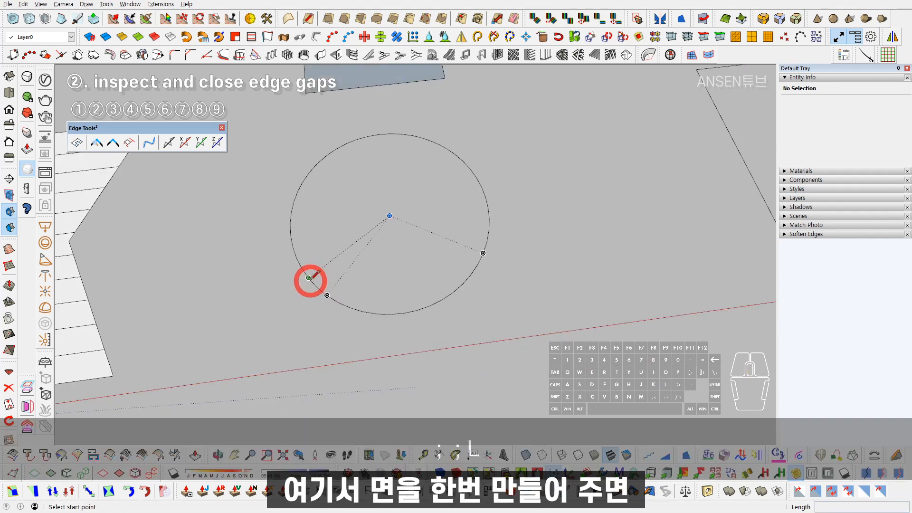
{"action": "left_click", "coordinate": [309, 279]}
{"action": "left_click", "coordinate": [452, 152]}
{"action": "key", "text": "e"}
{"action": "left_click", "coordinate": [399, 199]}
{"action": "key", "text": "space"}
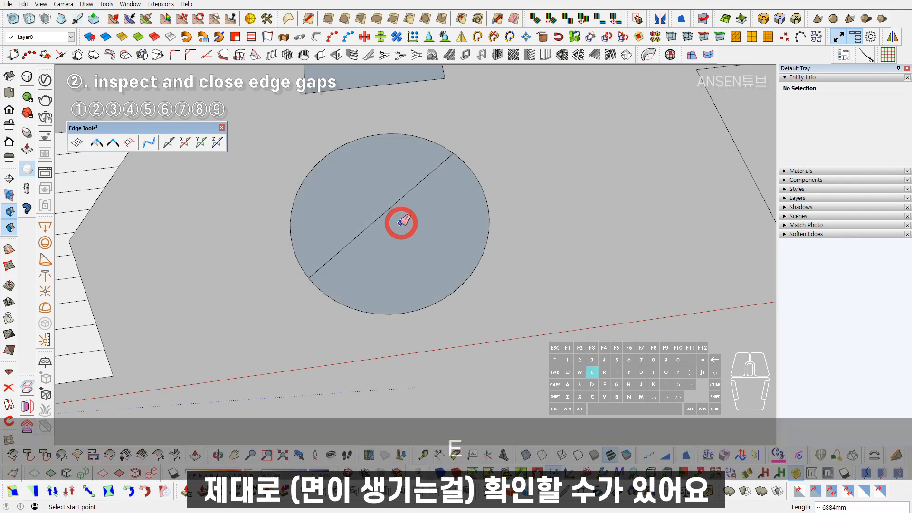
- Close all edge gaps in the whole nested floor-plan outline with a 3000 mm tolerance and small-edge removal set to Yes
{"action": "scroll", "coordinate": [408, 209], "scroll_direction": "down", "scroll_amount": 5, "text": "shift"}
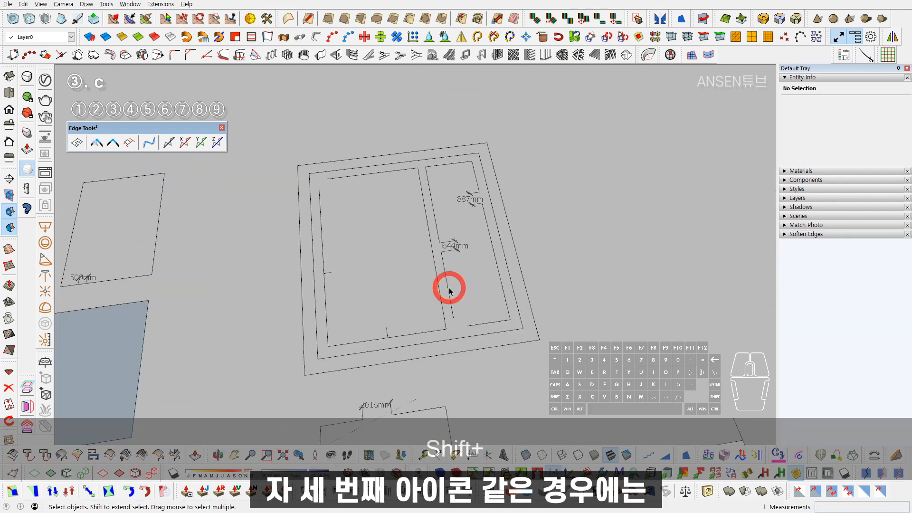
{"action": "middle_click_drag", "start_coordinate": [452, 285], "coordinate": [429, 291], "text": "shift"}
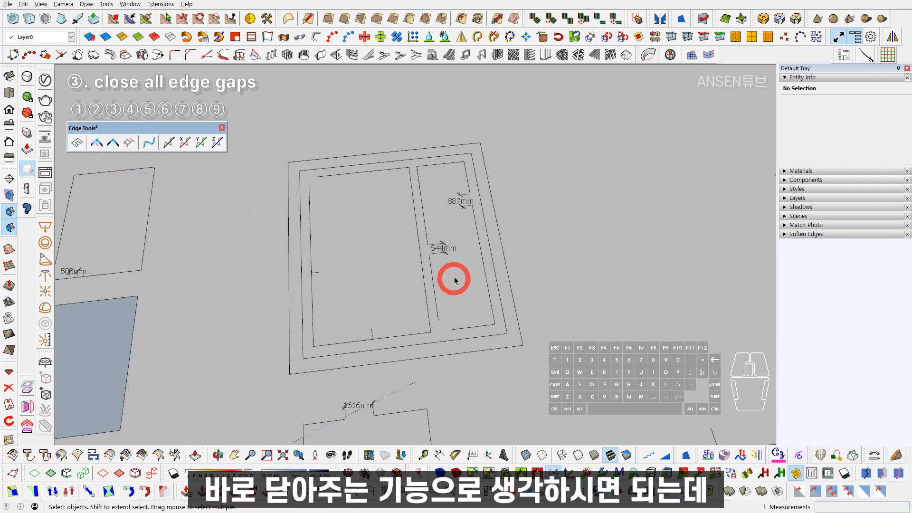
{"action": "scroll", "coordinate": [441, 266], "scroll_direction": "up", "scroll_amount": 2}
{"action": "scroll", "coordinate": [298, 185], "scroll_direction": "up", "scroll_amount": 2}
{"action": "scroll", "coordinate": [306, 261], "scroll_direction": "down", "scroll_amount": 1}
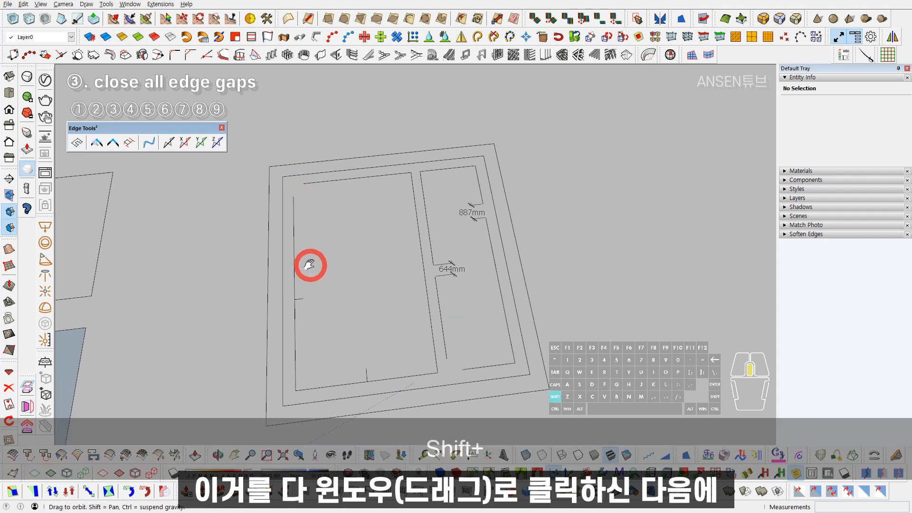
{"action": "middle_click_drag", "start_coordinate": [309, 265], "coordinate": [311, 245], "text": "shift"}
{"action": "scroll", "coordinate": [286, 210], "scroll_direction": "down", "scroll_amount": 1}
{"action": "mouse_move", "coordinate": [245, 145]}
{"action": "left_mouse_down"}
{"action": "mouse_move", "coordinate": [600, 372]}
{"action": "mouse_move", "coordinate": [611, 402]}
{"action": "left_mouse_up"}
{"action": "middle_click_drag", "start_coordinate": [362, 185], "coordinate": [340, 178]}
{"action": "mouse_move", "coordinate": [258, 127]}
{"action": "left_mouse_down"}
{"action": "mouse_move", "coordinate": [496, 323]}
{"action": "mouse_move", "coordinate": [584, 378]}
{"action": "left_mouse_up"}
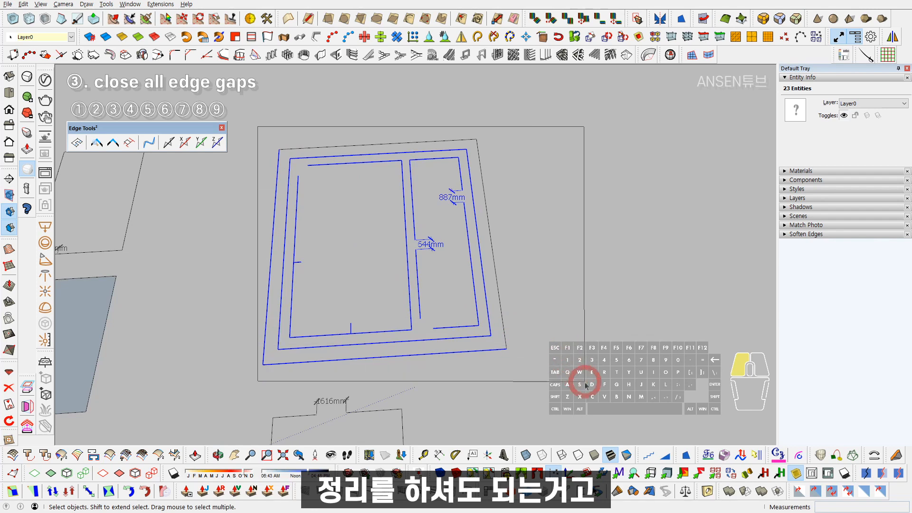
{"action": "left_click", "coordinate": [114, 143]}
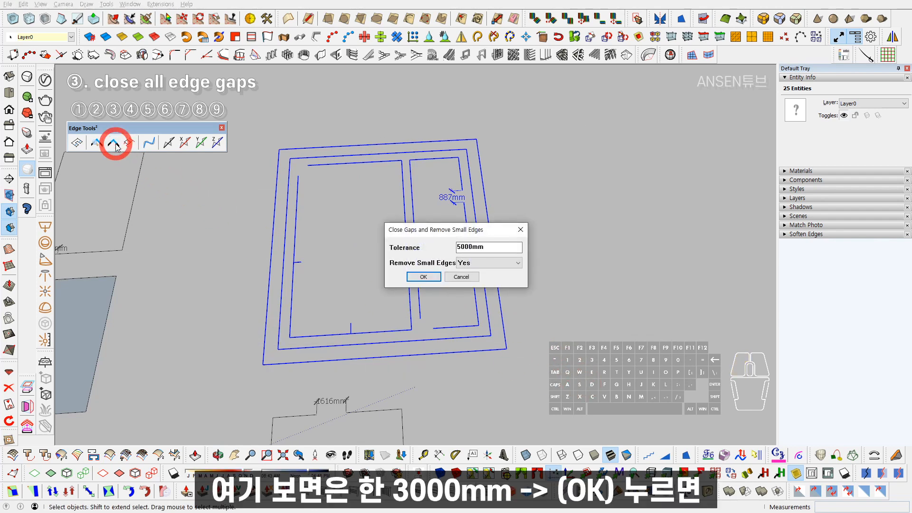
{"action": "left_click_drag", "start_coordinate": [530, 246], "coordinate": [369, 229]}
{"action": "type", "text": "3000"}
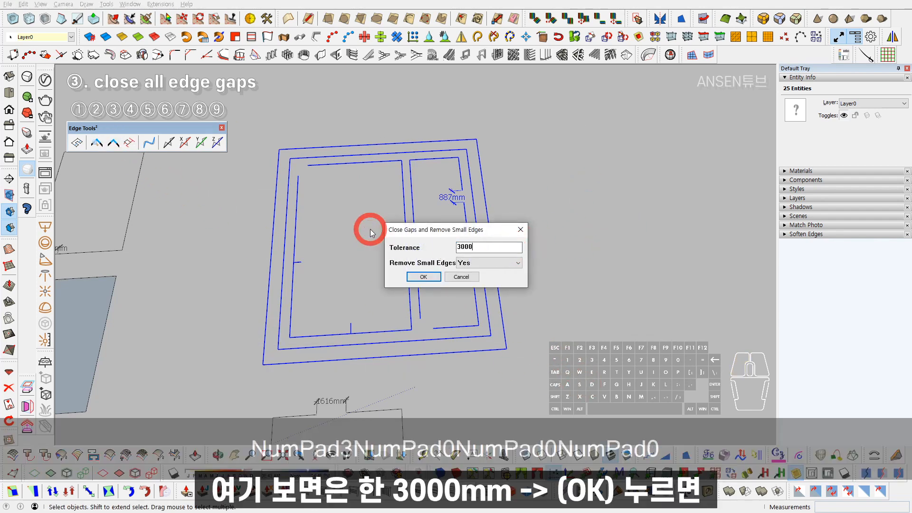
{"action": "left_click", "coordinate": [422, 277]}
- Trace the right side of the floor plan's larger inner room with a line to generate that room's face
{"action": "middle_click_drag", "start_coordinate": [470, 294], "coordinate": [344, 257]}
{"action": "middle_click_drag", "start_coordinate": [323, 239], "coordinate": [423, 306]}
{"action": "key", "text": "shift+space"}
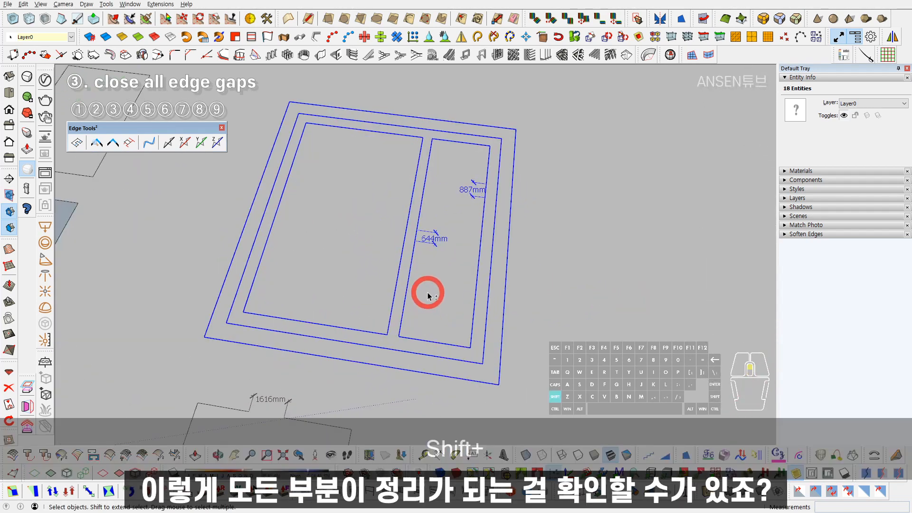
{"action": "key", "text": "l"}
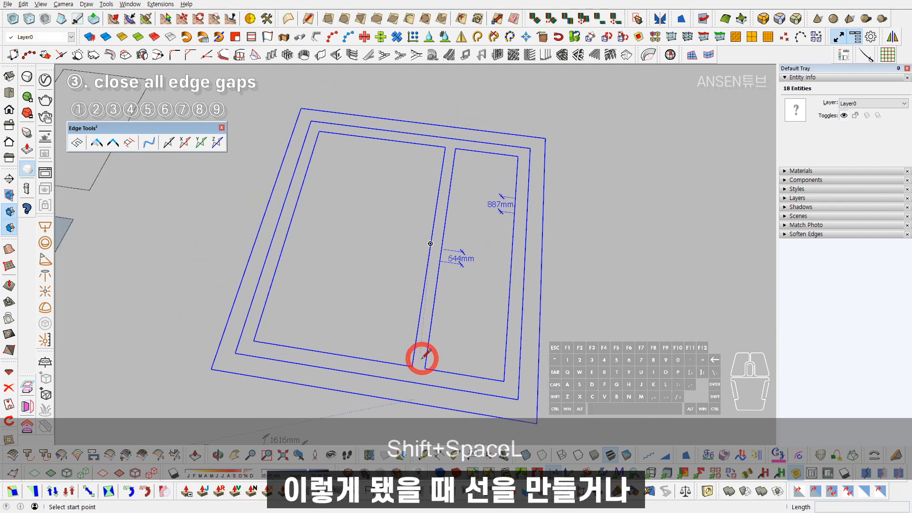
{"action": "left_click", "coordinate": [411, 365]}
{"action": "left_click", "coordinate": [445, 147]}
{"action": "key", "text": "space"}
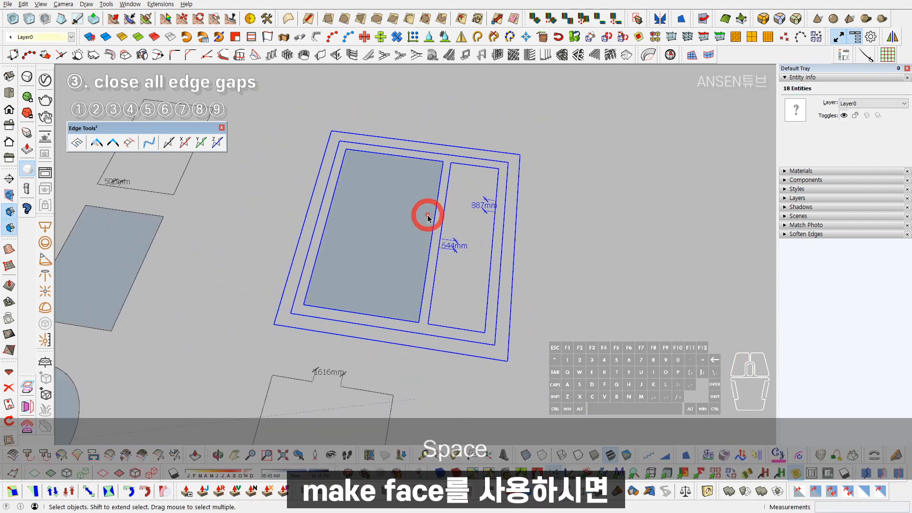
- Make faces in the remaining closed outlines of the floor plan, and reverse all its faces
{"action": "key", "text": "ctrl+shift+1"}
{"action": "middle_click_drag", "start_coordinate": [423, 267], "coordinate": [415, 148]}
{"action": "triple_click", "coordinate": [388, 246]}
{"action": "key", "text": "r"}
{"action": "scroll", "coordinate": [388, 245], "scroll_direction": "down", "scroll_amount": 1}
{"action": "left_click", "coordinate": [583, 188]}
- Close all gaps in the outline with three openings below the floor plan, using a 3000 mm tolerance and removing small edges
{"action": "scroll", "coordinate": [583, 187], "scroll_direction": "down", "scroll_amount": 4}
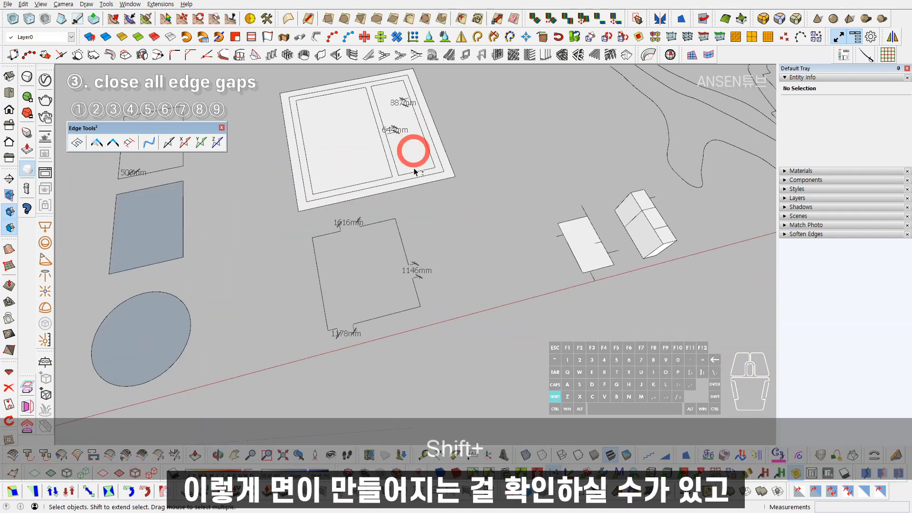
{"action": "scroll", "coordinate": [404, 240], "scroll_direction": "up", "scroll_amount": 5}
{"action": "scroll", "coordinate": [468, 207], "scroll_direction": "down", "scroll_amount": 3}
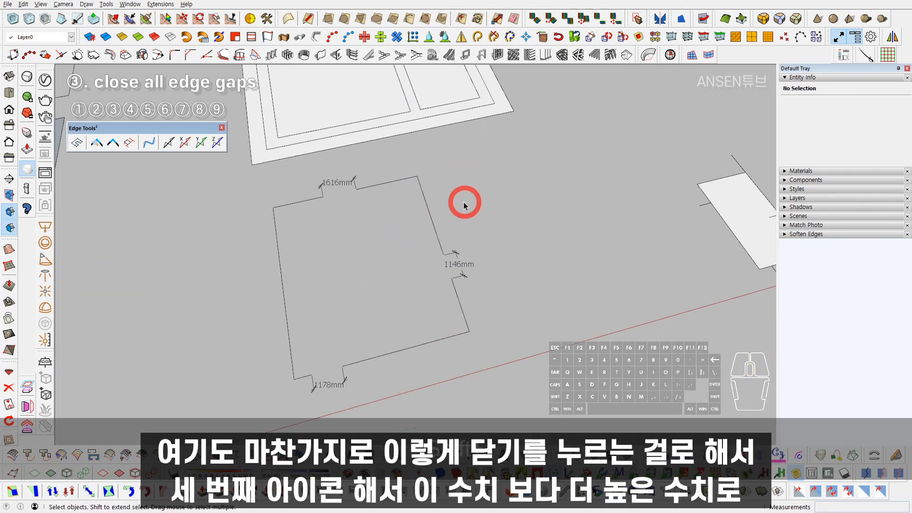
{"action": "left_click_drag", "start_coordinate": [462, 175], "coordinate": [308, 350]}
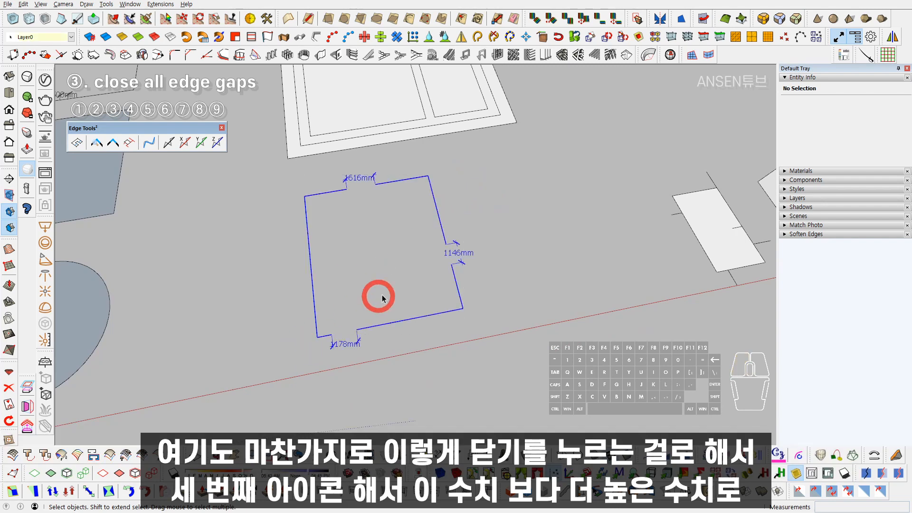
{"action": "left_click", "coordinate": [113, 142]}
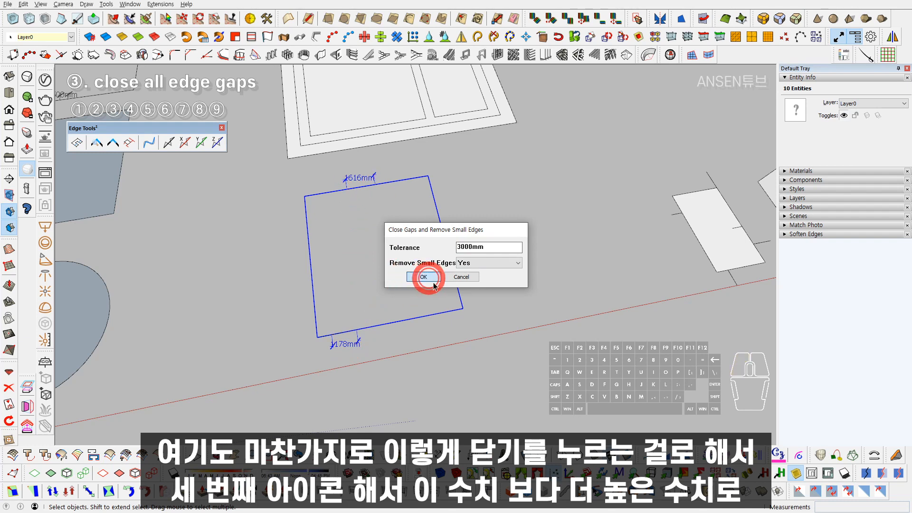
{"action": "left_click", "coordinate": [423, 277]}
- Trace the closed outline's upper edge with a line from corner to corner to generate its face
{"action": "scroll", "coordinate": [468, 285], "scroll_direction": "up", "scroll_amount": 3}
{"action": "key", "text": "space"}
{"action": "key", "text": "l"}
{"action": "left_click", "coordinate": [456, 141]}
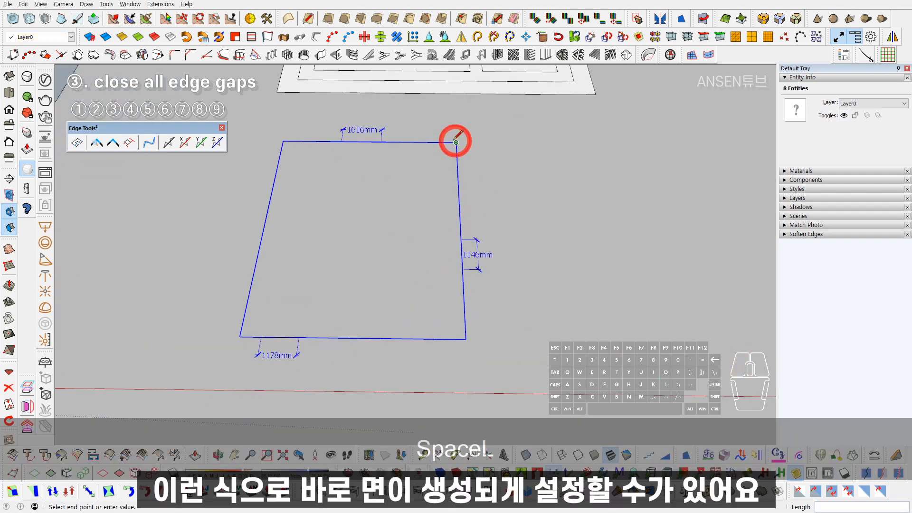
{"action": "left_click", "coordinate": [284, 141]}
{"action": "key", "text": "space"}
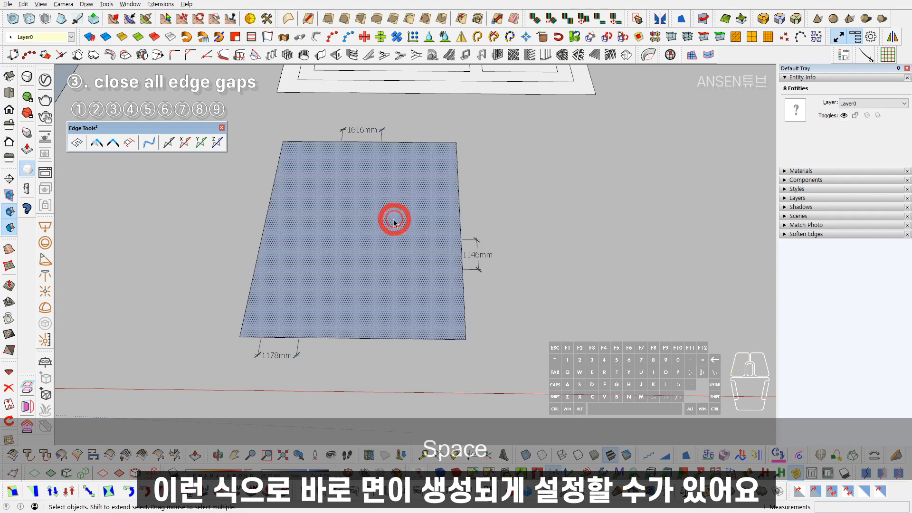
- Reverse the faces of the newly closed outline, the filled rectangle and the circle
{"action": "left_click", "coordinate": [396, 212]}
{"action": "scroll", "coordinate": [494, 212], "scroll_direction": "down", "scroll_amount": 6}
{"action": "scroll", "coordinate": [356, 204], "scroll_direction": "up", "scroll_amount": 1}
{"action": "middle_click_drag", "start_coordinate": [507, 217], "coordinate": [505, 278], "text": "shift"}
{"action": "right_click", "coordinate": [324, 183]}
{"action": "key", "text": "r"}
{"action": "right_click", "coordinate": [311, 262]}
{"action": "key", "text": "r"}
{"action": "scroll", "coordinate": [491, 216], "scroll_direction": "down", "scroll_amount": 2}
{"action": "key", "text": "space"}
- Erase the stray curves from the small flat rectangle and the 3D box beside it
{"action": "scroll", "coordinate": [369, 241], "scroll_direction": "up", "scroll_amount": 2}
{"action": "scroll", "coordinate": [511, 264], "scroll_direction": "up", "scroll_amount": 2}
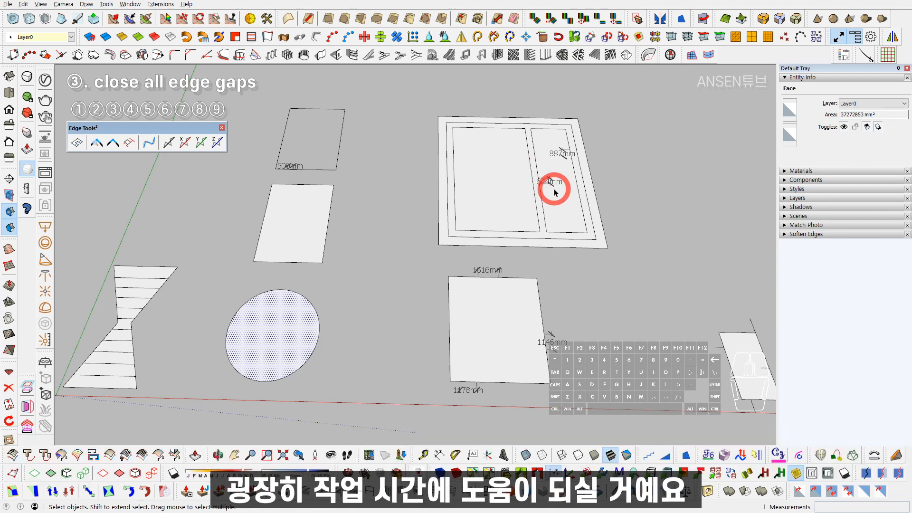
{"action": "middle_click_drag", "start_coordinate": [549, 189], "coordinate": [315, 193], "text": "shift"}
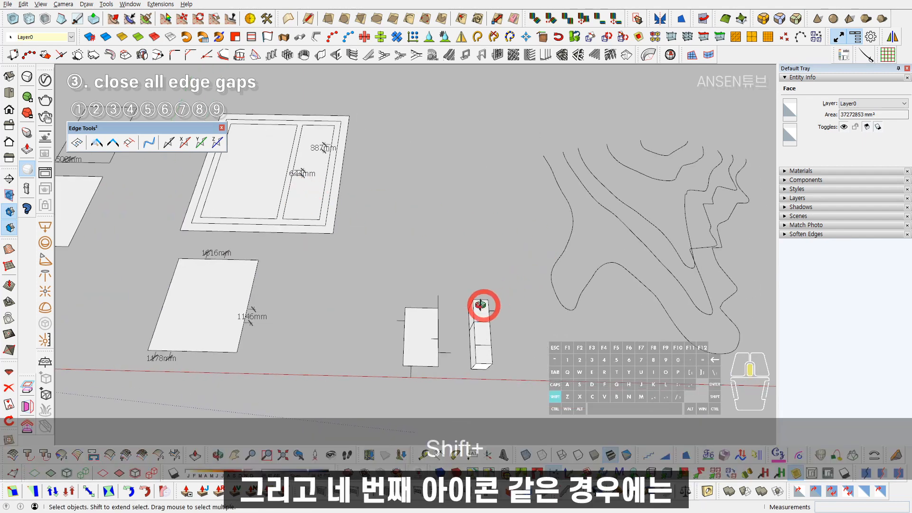
{"action": "scroll", "coordinate": [483, 305], "scroll_direction": "up", "scroll_amount": 4}
{"action": "scroll", "coordinate": [389, 270], "scroll_direction": "up", "scroll_amount": 4}
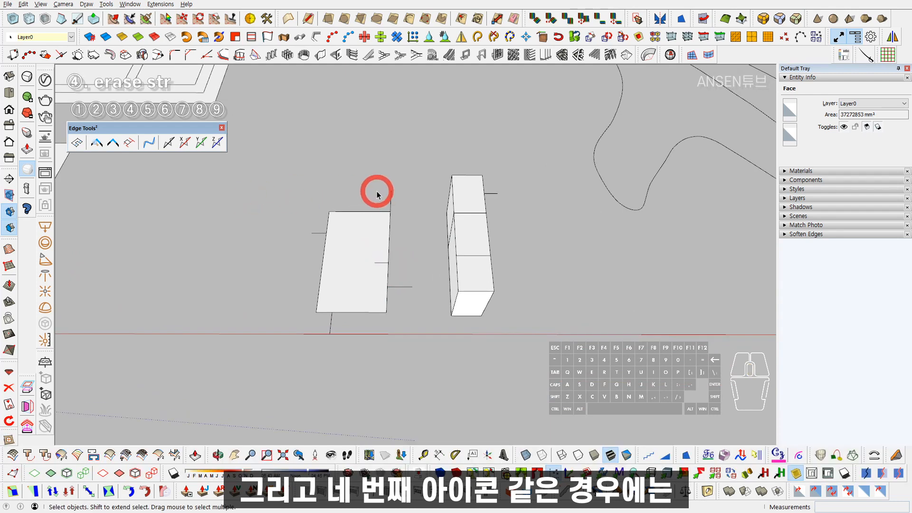
{"action": "middle_click_drag", "start_coordinate": [364, 214], "coordinate": [338, 256], "text": "shift"}
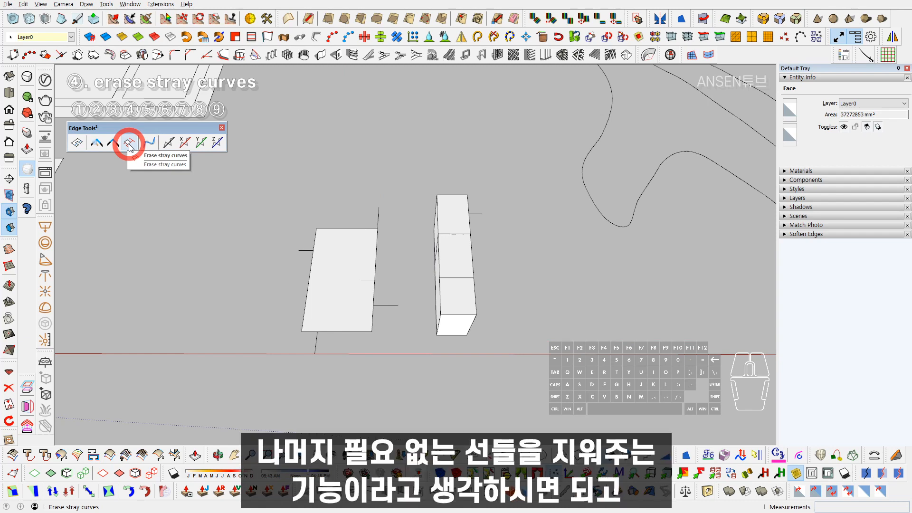
{"action": "mouse_move", "coordinate": [363, 265]}
{"action": "middle_mouse_down"}
{"action": "mouse_move", "coordinate": [433, 252]}
{"action": "mouse_move", "coordinate": [342, 248]}
{"action": "mouse_move", "coordinate": [206, 159]}
{"action": "mouse_move", "coordinate": [493, 224]}
{"action": "mouse_move", "coordinate": [373, 281]}
{"action": "mouse_move", "coordinate": [287, 215]}
{"action": "middle_mouse_up"}
{"action": "key", "text": "space"}
{"action": "left_click_drag", "start_coordinate": [264, 167], "coordinate": [560, 410]}
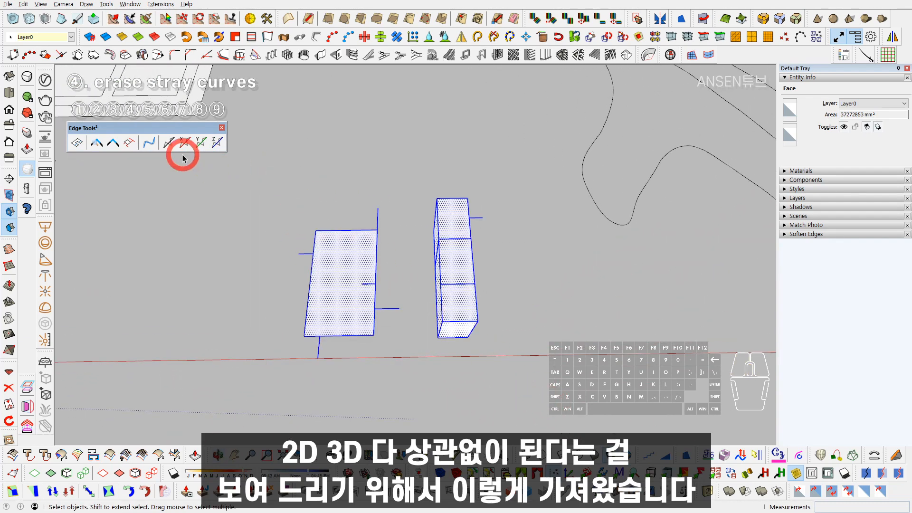
{"action": "left_click", "coordinate": [130, 144]}
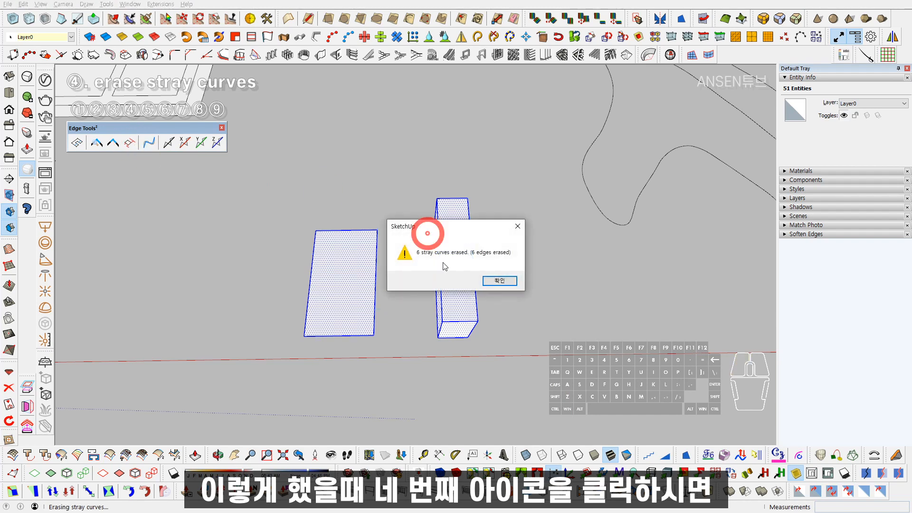
{"action": "left_click", "coordinate": [508, 284]}
{"action": "mouse_move", "coordinate": [494, 281]}
{"action": "middle_mouse_down"}
{"action": "mouse_move", "coordinate": [455, 264]}
{"action": "mouse_move", "coordinate": [505, 184]}
{"action": "middle_mouse_up"}
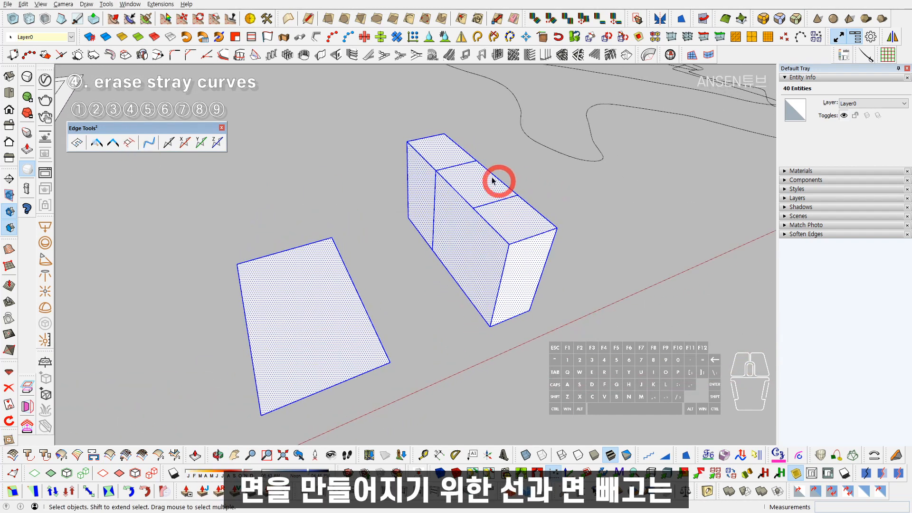
- Simplify the outermost contour curve with a max deviation of 500 mm
{"action": "middle_click_drag", "start_coordinate": [477, 241], "coordinate": [224, 210]}
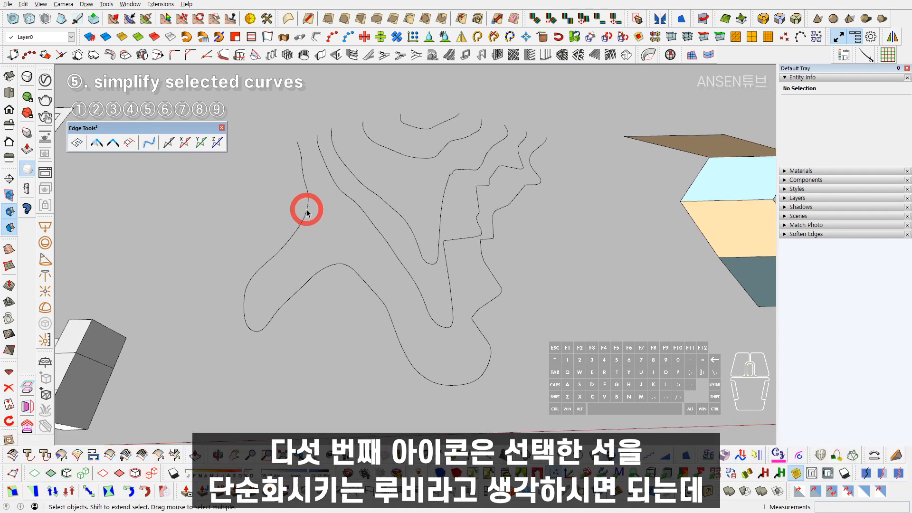
{"action": "triple_click", "coordinate": [306, 212]}
{"action": "middle_click_drag", "start_coordinate": [350, 236], "coordinate": [305, 222], "text": "shift"}
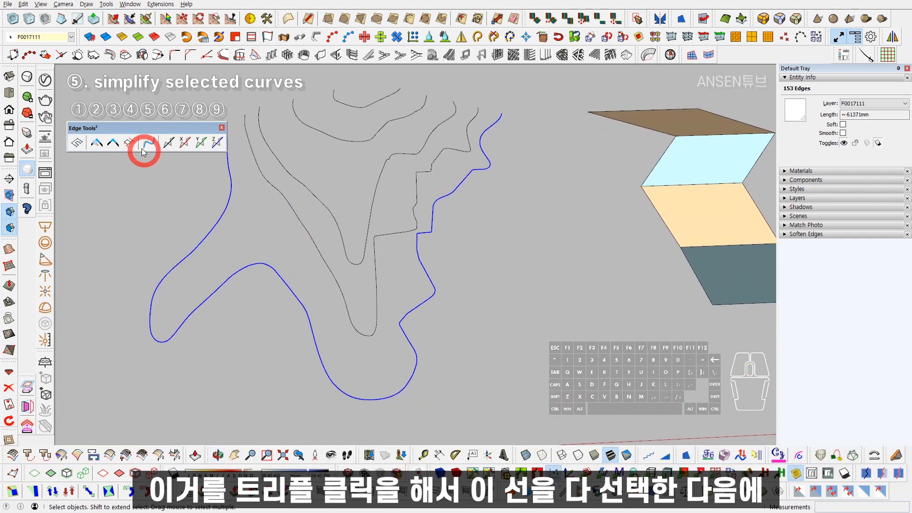
{"action": "left_click", "coordinate": [151, 143]}
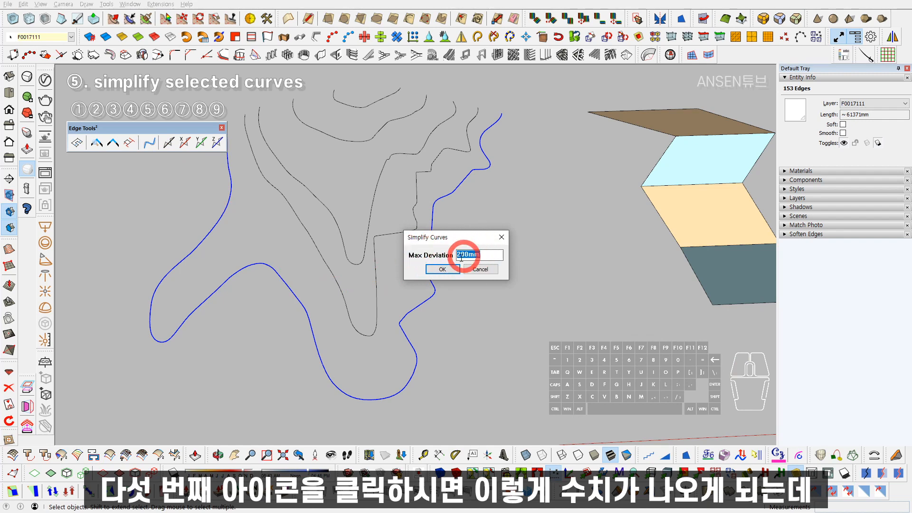
{"action": "left_click", "coordinate": [428, 253]}
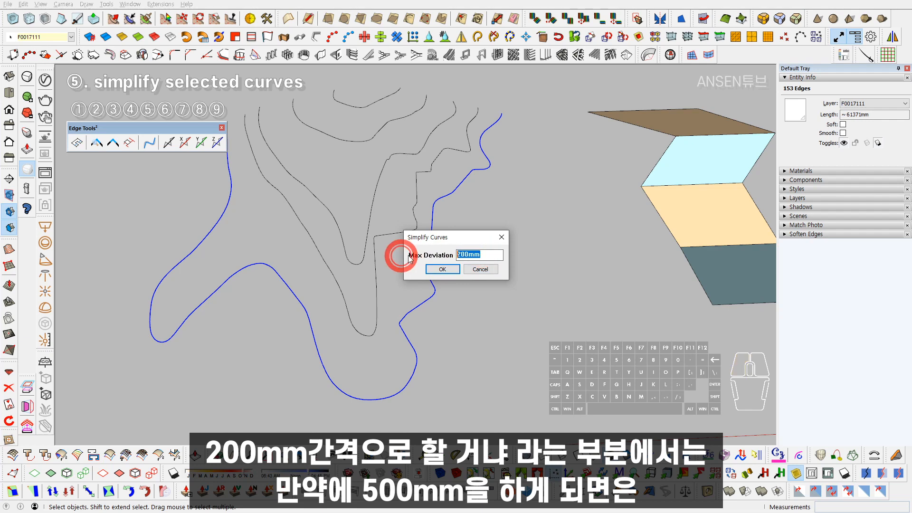
{"action": "type", "text": "5000"}
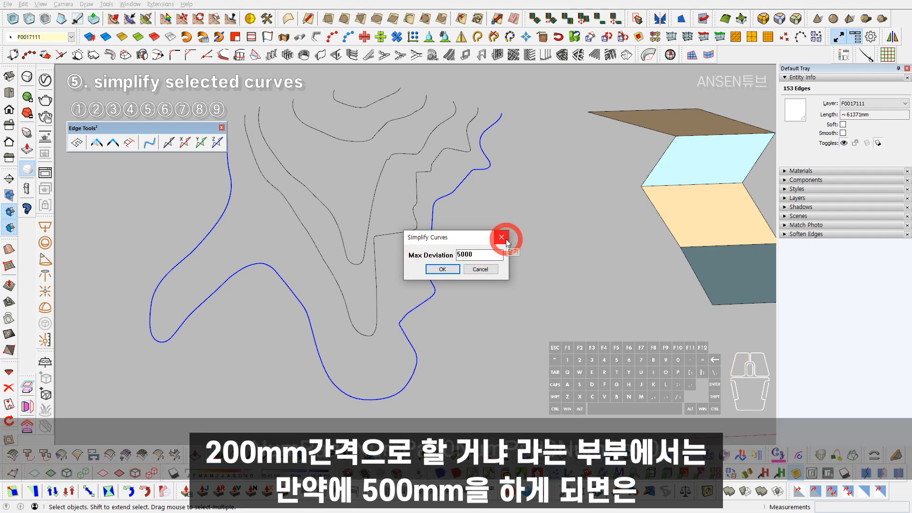
{"action": "key", "text": "BackSpace"}
{"action": "left_click", "coordinate": [451, 271]}
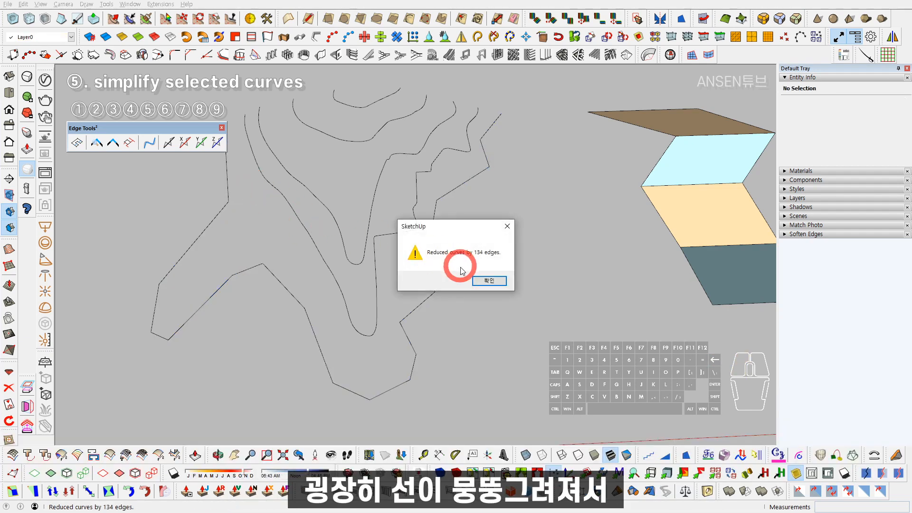
{"action": "left_click", "coordinate": [480, 278]}
{"action": "middle_click_drag", "start_coordinate": [369, 246], "coordinate": [456, 270], "text": "shift"}
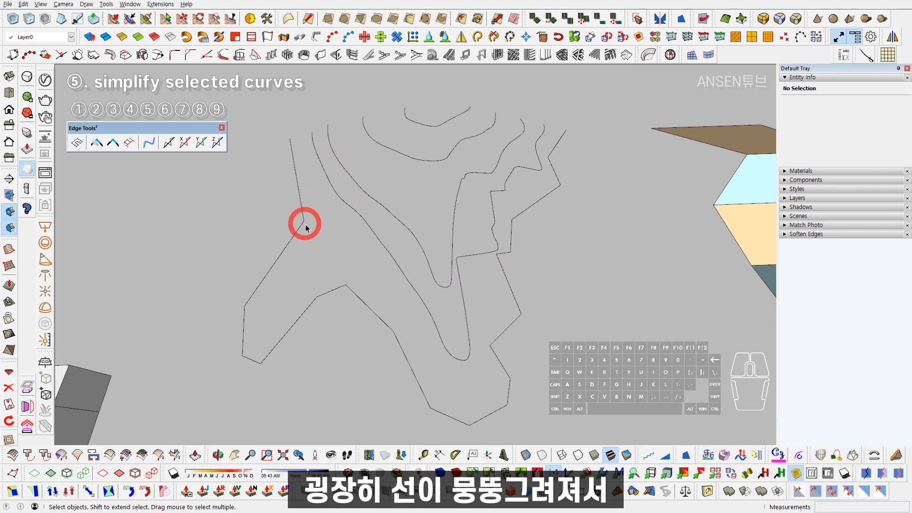
{"action": "middle_click_drag", "start_coordinate": [301, 220], "coordinate": [279, 174], "text": "shift"}
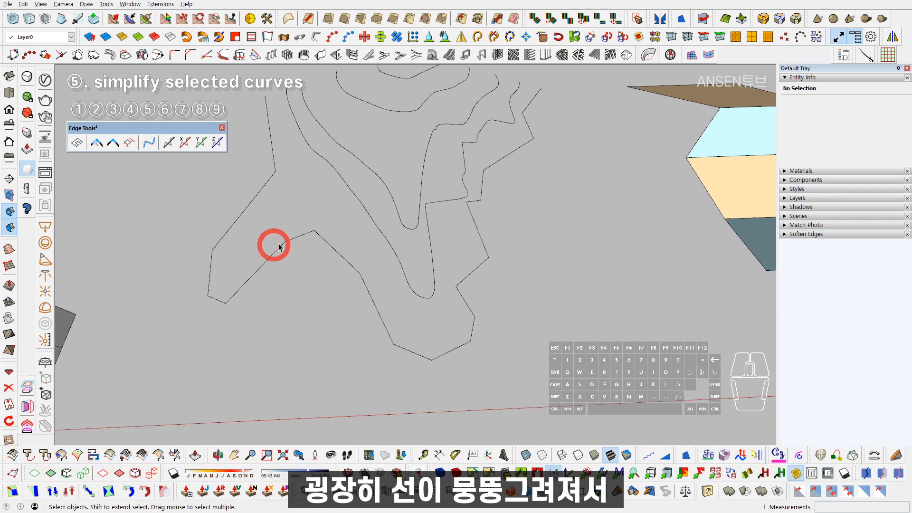
- Undo the coarse simplification and simplify the outermost contour curve with a max deviation of 5 mm
{"action": "key", "text": "ctrl+z"}
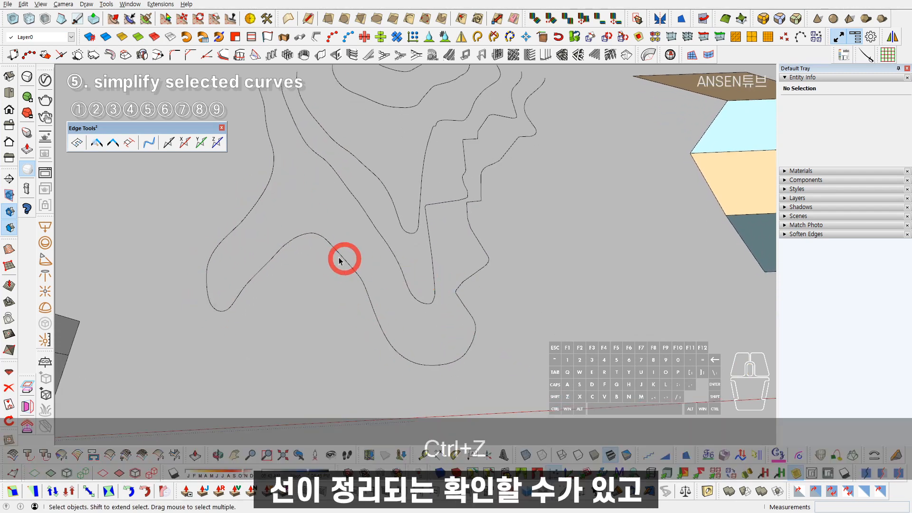
{"action": "triple_click", "coordinate": [315, 236]}
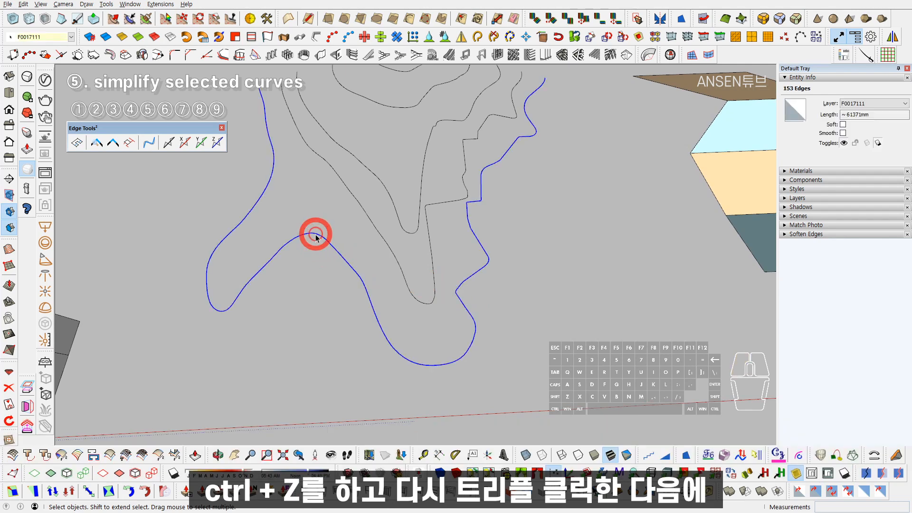
{"action": "left_click", "coordinate": [149, 143]}
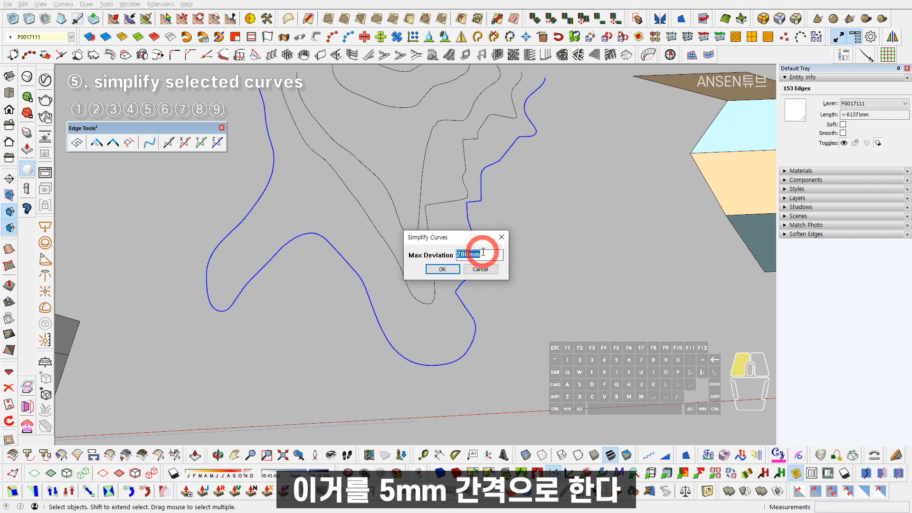
{"action": "type", "text": "5"}
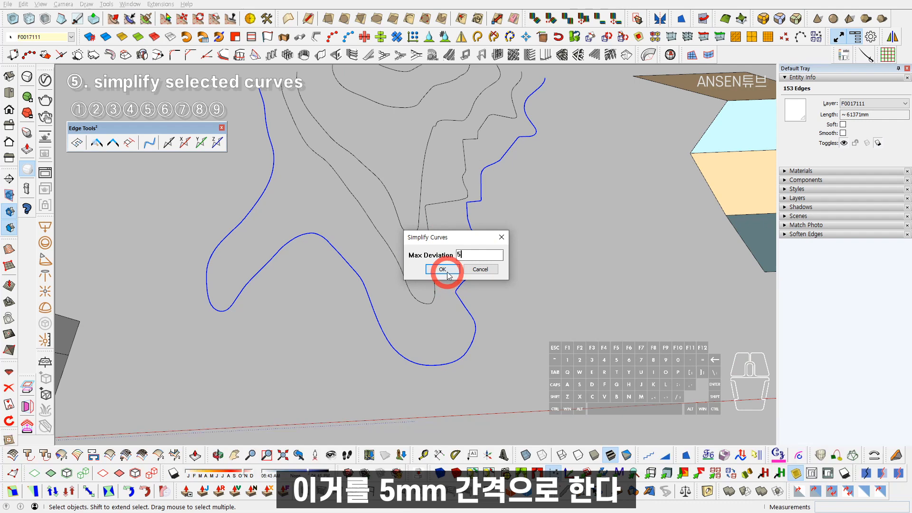
{"action": "left_click", "coordinate": [443, 269]}
{"action": "left_click", "coordinate": [484, 280]}
- Examine the finely simplified outer contour up close along its bends
{"action": "scroll", "coordinate": [336, 252], "scroll_direction": "up", "scroll_amount": 8}
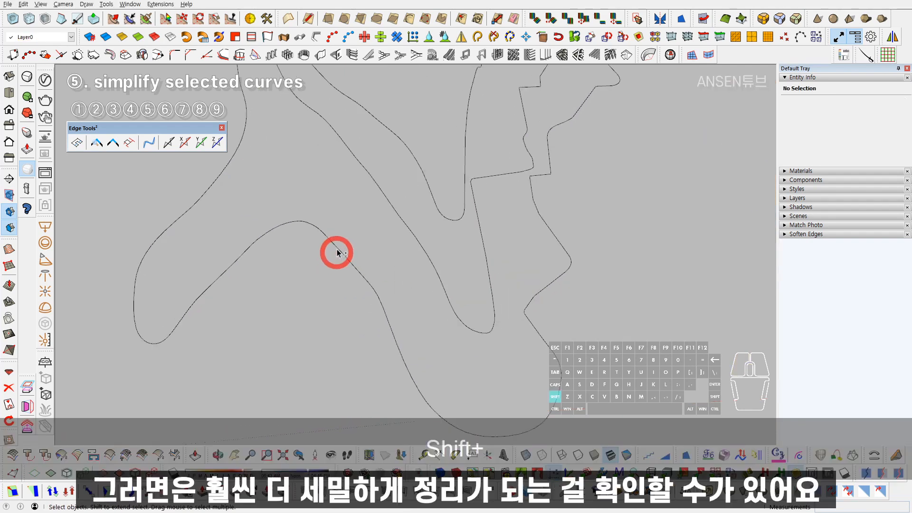
{"action": "middle_click_drag", "start_coordinate": [287, 199], "coordinate": [409, 189], "text": "shift"}
{"action": "mouse_move", "coordinate": [242, 259]}
{"action": "middle_mouse_down", "text": "shift"}
{"action": "mouse_move", "coordinate": [392, 204]}
{"action": "mouse_move", "coordinate": [306, 176]}
{"action": "middle_mouse_up", "text": "shift"}
{"action": "mouse_move", "coordinate": [305, 284]}
{"action": "middle_mouse_down", "text": "shift"}
{"action": "mouse_move", "coordinate": [414, 370]}
{"action": "mouse_move", "coordinate": [422, 406]}
{"action": "middle_mouse_up", "text": "shift"}
{"action": "middle_click_drag", "start_coordinate": [316, 252], "coordinate": [265, 336], "text": "shift"}
{"action": "scroll", "coordinate": [358, 257], "scroll_direction": "down", "scroll_amount": 8}
{"action": "mouse_move", "coordinate": [374, 254]}
{"action": "middle_mouse_down", "text": "shift"}
{"action": "mouse_move", "coordinate": [270, 256]}
{"action": "mouse_move", "coordinate": [303, 250]}
{"action": "middle_mouse_up", "text": "shift"}
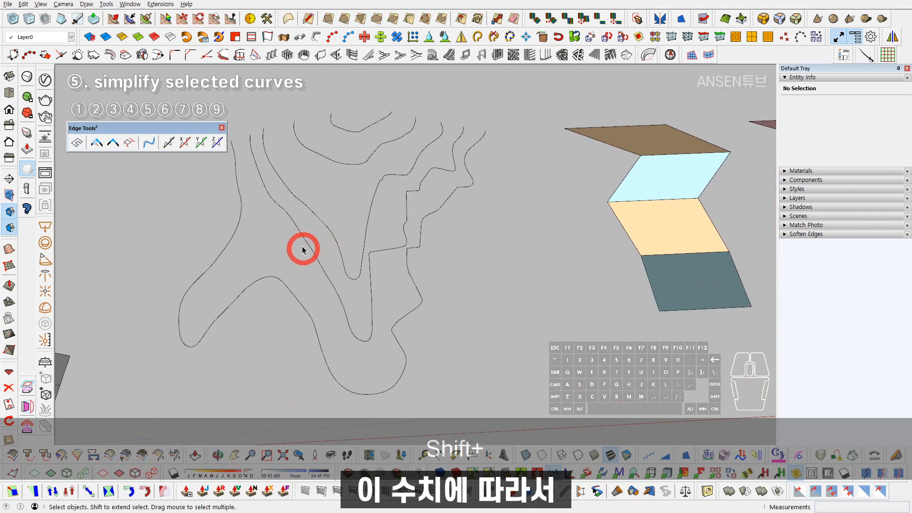
{"action": "left_click", "coordinate": [297, 231]}
{"action": "left_click", "coordinate": [149, 141]}
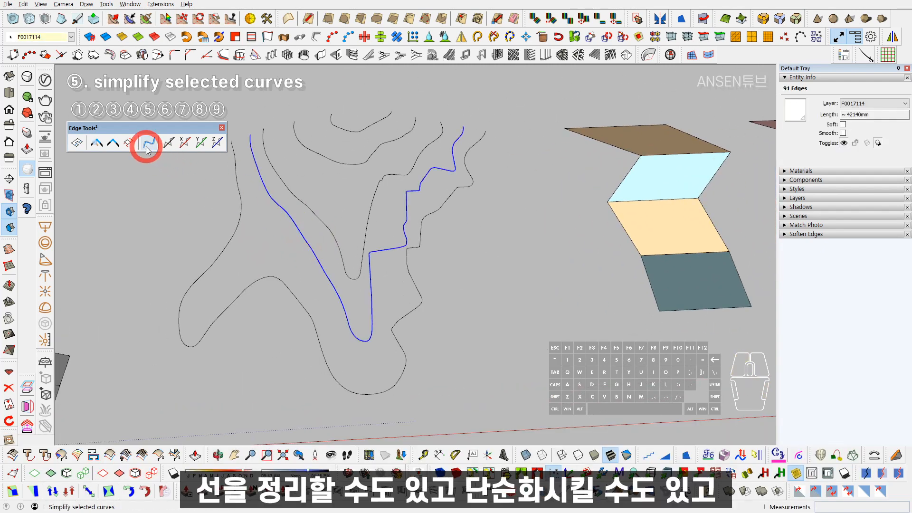
{"action": "key", "text": "Escape"}
{"action": "key", "text": "space"}
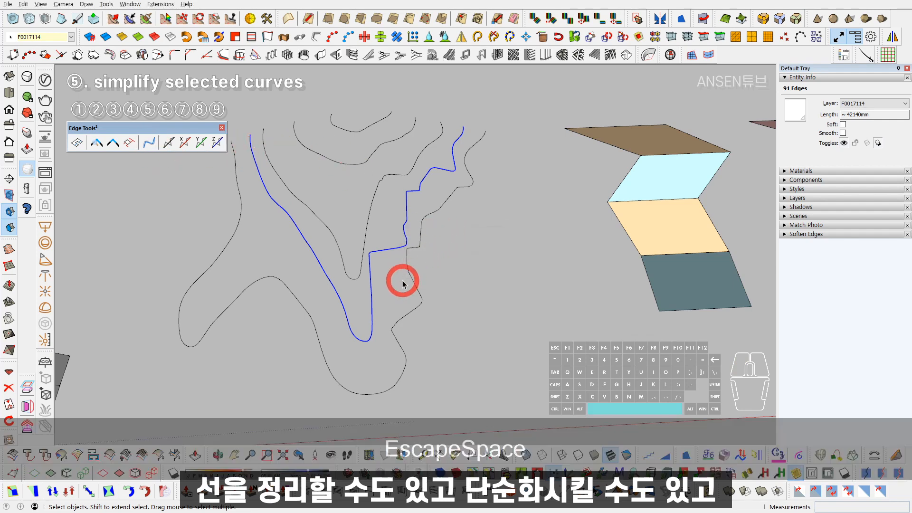
- Examine the multicoloured folded strips beside the contour curves, ending on the brown-to-teal strip
{"action": "middle_click_drag", "start_coordinate": [400, 279], "coordinate": [325, 287], "text": "shift"}
{"action": "scroll", "coordinate": [411, 287], "scroll_direction": "down", "scroll_amount": 1, "text": "shift"}
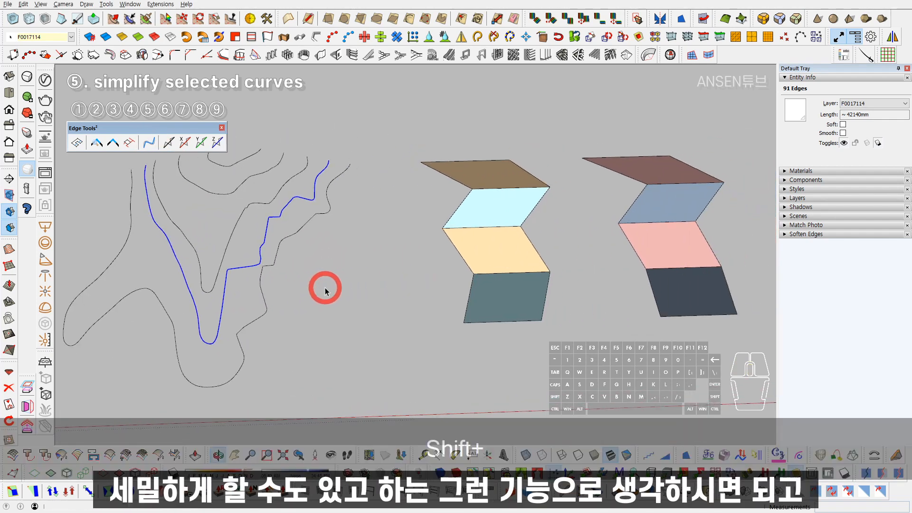
{"action": "middle_click_drag", "start_coordinate": [401, 284], "coordinate": [306, 288], "text": "shift"}
{"action": "scroll", "coordinate": [397, 287], "scroll_direction": "down", "scroll_amount": 1, "text": "shift"}
{"action": "middle_click_drag", "start_coordinate": [403, 288], "coordinate": [328, 287], "text": "shift"}
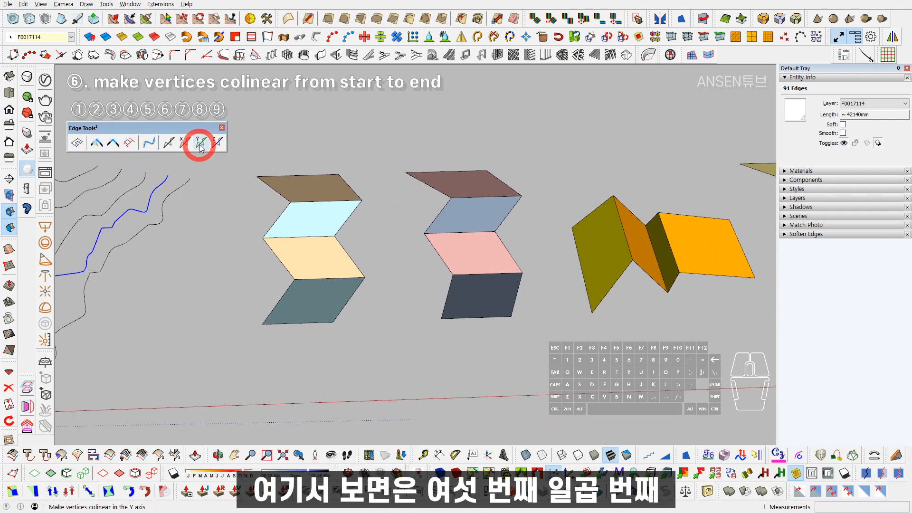
{"action": "middle_click_drag", "start_coordinate": [393, 208], "coordinate": [515, 154], "text": "shift"}
{"action": "middle_click_drag", "start_coordinate": [304, 290], "coordinate": [537, 159], "text": "shift"}
{"action": "scroll", "coordinate": [438, 207], "scroll_direction": "up", "scroll_amount": 4}
{"action": "middle_click_drag", "start_coordinate": [437, 208], "coordinate": [368, 272], "text": "shift"}
{"action": "middle_click_drag", "start_coordinate": [368, 272], "coordinate": [625, 69]}
{"action": "middle_click_drag", "start_coordinate": [417, 203], "coordinate": [368, 178]}
- Try making the four zigzag edges on the contour side of the brown-to-teal strip colinear from start to end, and undo it
{"action": "left_click_drag", "start_coordinate": [336, 136], "coordinate": [419, 394]}
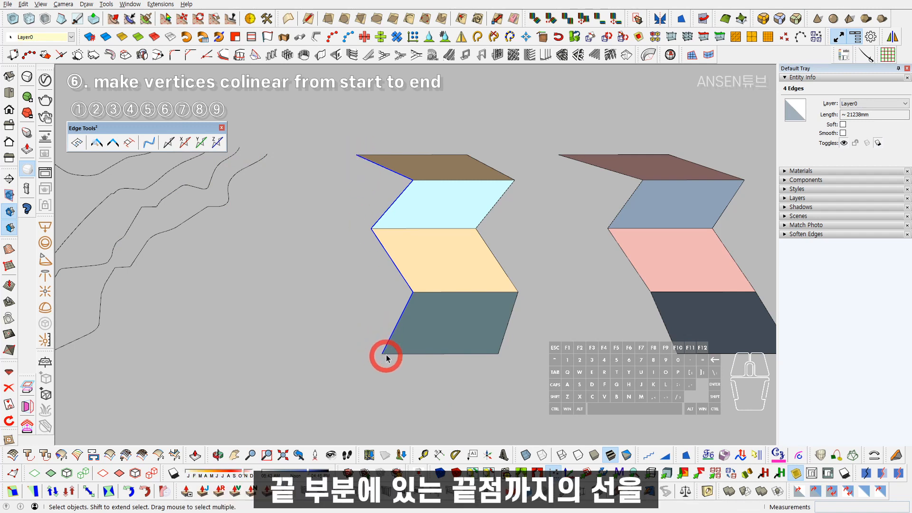
{"action": "middle_click_drag", "start_coordinate": [234, 175], "coordinate": [427, 251]}
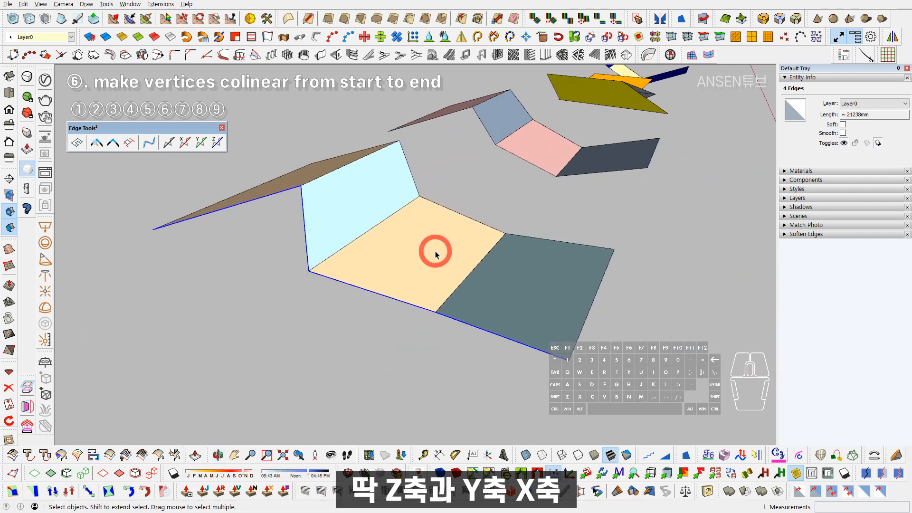
{"action": "middle_click_drag", "start_coordinate": [435, 251], "coordinate": [249, 232]}
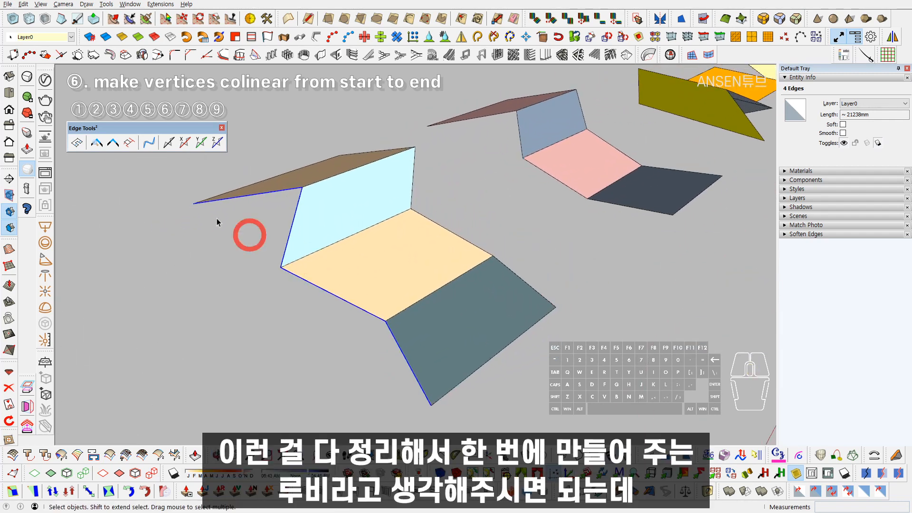
{"action": "left_click", "coordinate": [169, 143]}
{"action": "middle_click_drag", "start_coordinate": [366, 276], "coordinate": [241, 275]}
{"action": "key", "text": "ctrl+z"}
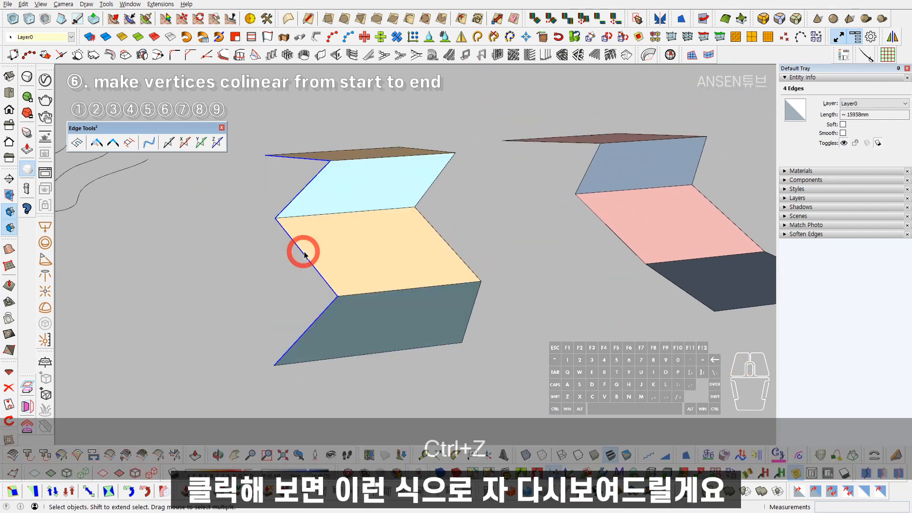
- Reapply the start-to-end colinear alignment to the selected zigzag edges of the brown-to-teal strip
{"action": "middle_click_drag", "start_coordinate": [332, 250], "coordinate": [379, 266], "text": "shift"}
{"action": "scroll", "coordinate": [380, 267], "scroll_direction": "down", "scroll_amount": 1}
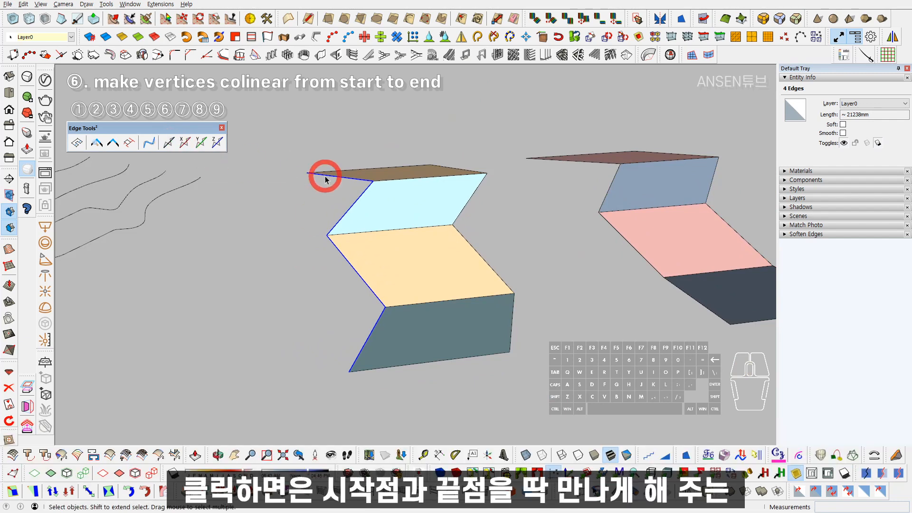
{"action": "left_click", "coordinate": [169, 142]}
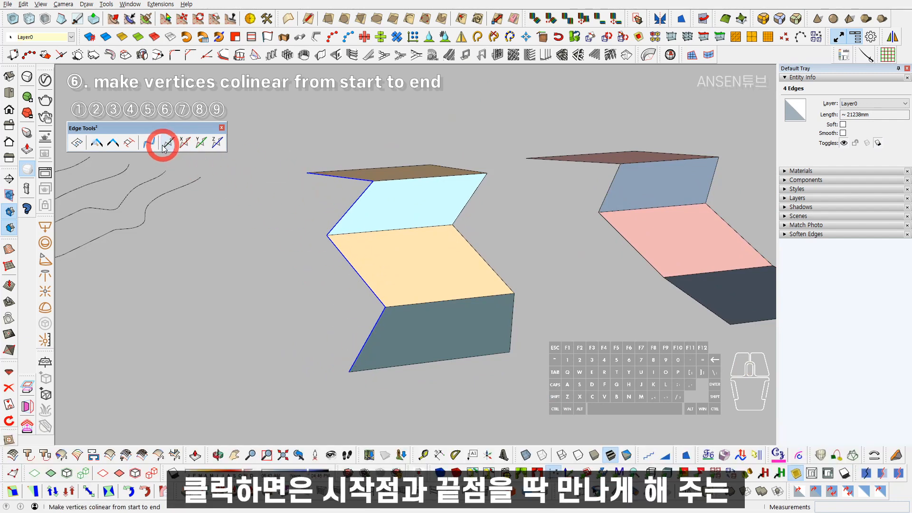
{"action": "left_click", "coordinate": [277, 176]}
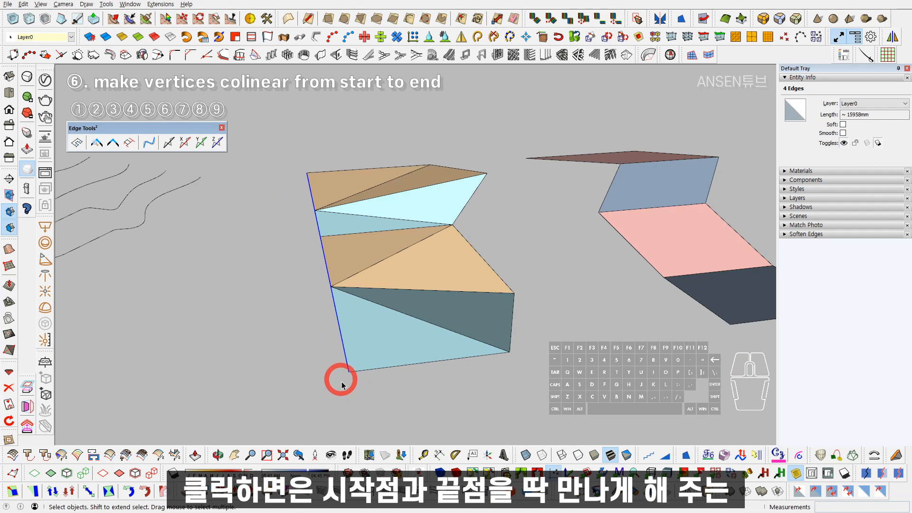
- Make the four zigzag edges on the opposite side of the brown-to-teal strip colinear from start to end
{"action": "middle_click_drag", "start_coordinate": [391, 302], "coordinate": [370, 304]}
{"action": "left_click_drag", "start_coordinate": [326, 137], "coordinate": [435, 420]}
{"action": "left_click", "coordinate": [169, 143]}
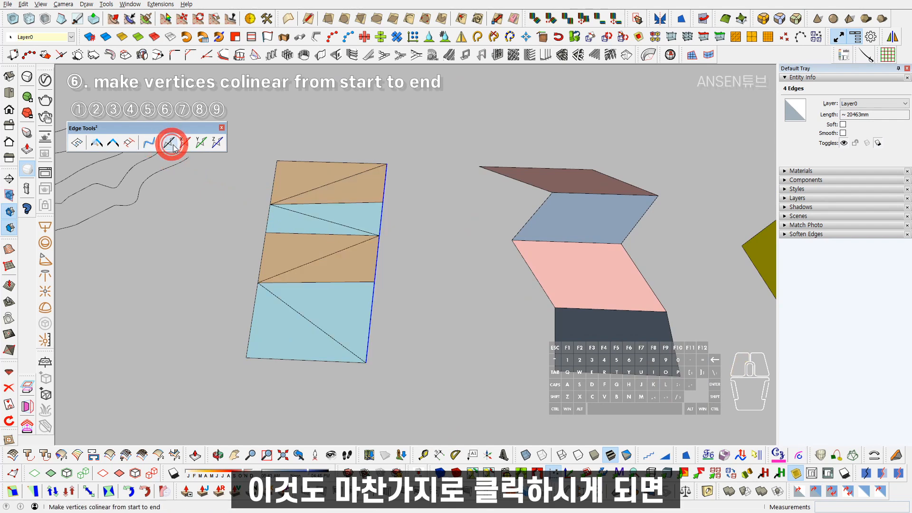
- Erase the crease and diagonal edges across the flattened strip and select the merged face
{"action": "mouse_move", "coordinate": [320, 275]}
{"action": "middle_mouse_down"}
{"action": "mouse_move", "coordinate": [357, 274]}
{"action": "mouse_move", "coordinate": [456, 163]}
{"action": "mouse_move", "coordinate": [489, 31]}
{"action": "mouse_move", "coordinate": [423, 236]}
{"action": "mouse_move", "coordinate": [357, 287]}
{"action": "mouse_move", "coordinate": [327, 345]}
{"action": "middle_mouse_up"}
{"action": "key", "text": "e"}
{"action": "left_click_drag", "start_coordinate": [323, 346], "coordinate": [307, 221]}
{"action": "left_click_drag", "start_coordinate": [300, 184], "coordinate": [302, 179]}
{"action": "scroll", "coordinate": [344, 245], "scroll_direction": "down", "scroll_amount": 1}
{"action": "mouse_move", "coordinate": [332, 237]}
{"action": "middle_mouse_down"}
{"action": "mouse_move", "coordinate": [458, 271]}
{"action": "mouse_move", "coordinate": [242, 187]}
{"action": "mouse_move", "coordinate": [499, 315]}
{"action": "middle_mouse_up"}
{"action": "key", "text": "shift+space"}
{"action": "left_click", "coordinate": [458, 271]}
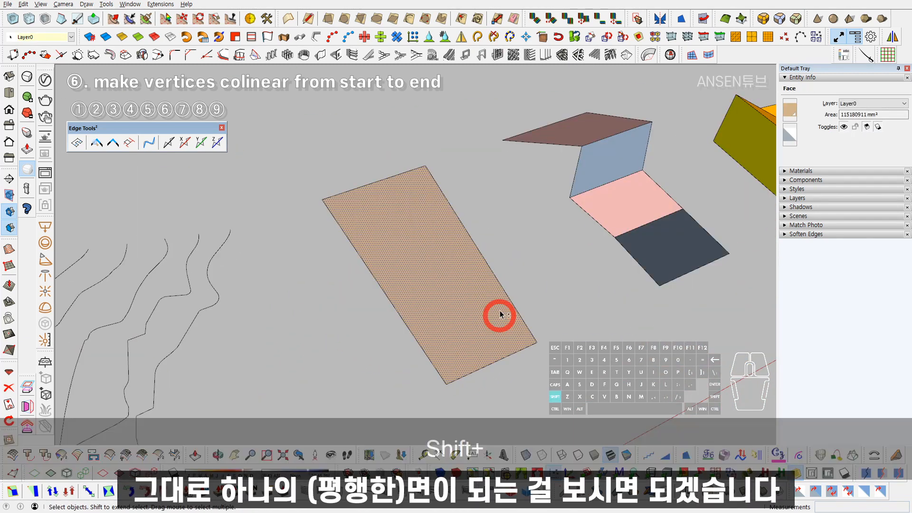
- Undo the erasing and alignments on the first strip to restore its folded faces
{"action": "key", "text": "ctrl+shift+z"}
{"action": "key", "text": "ctrl+shift+z"}
{"action": "middle_click_drag", "start_coordinate": [280, 322], "coordinate": [507, 179]}
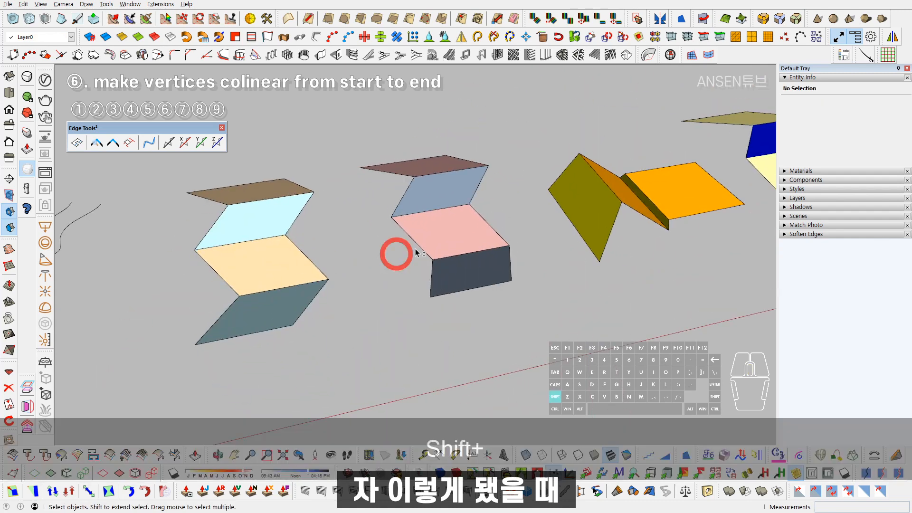
- Try making one side's zigzag edges of the second folded strip colinear in the X axis, and undo it
{"action": "mouse_move", "coordinate": [412, 250]}
{"action": "middle_mouse_down"}
{"action": "mouse_move", "coordinate": [381, 263]}
{"action": "mouse_move", "coordinate": [384, 272]}
{"action": "middle_mouse_up"}
{"action": "triple_click", "coordinate": [401, 261]}
{"action": "left_click", "coordinate": [402, 182]}
{"action": "left_click_drag", "start_coordinate": [323, 130], "coordinate": [408, 370]}
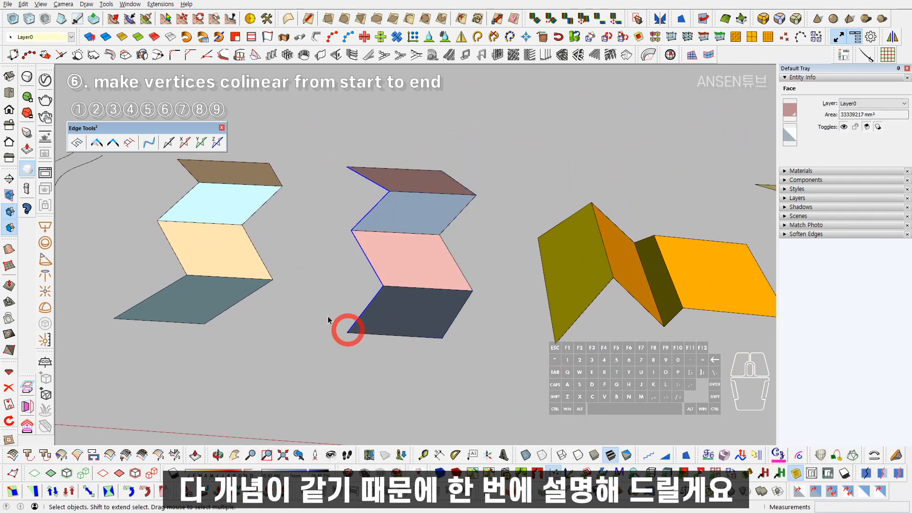
{"action": "left_click", "coordinate": [185, 142]}
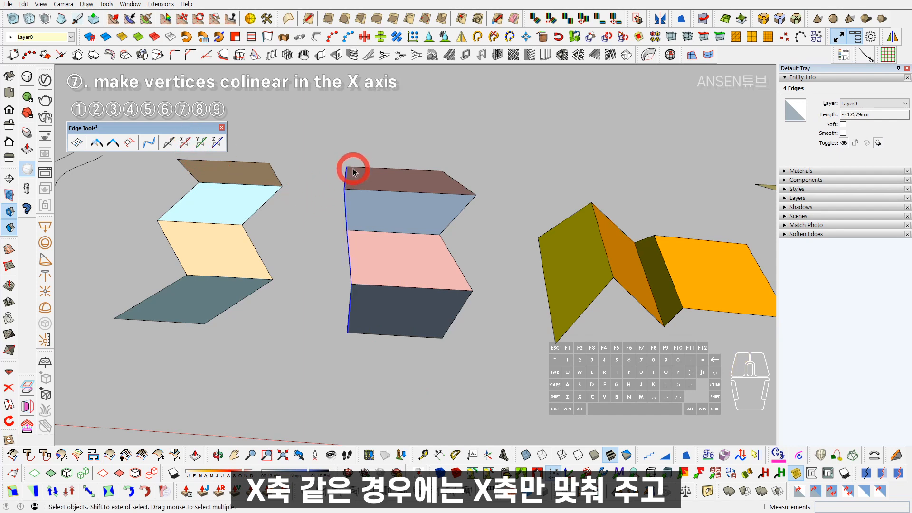
{"action": "middle_click_drag", "start_coordinate": [359, 339], "coordinate": [351, 272]}
{"action": "key", "text": "ctrl+z"}
- Make the four zigzag edges on each side of the second folded strip colinear in the X axis
{"action": "scroll", "coordinate": [352, 272], "scroll_direction": "down", "scroll_amount": 2}
{"action": "left_click_drag", "start_coordinate": [265, 157], "coordinate": [359, 370]}
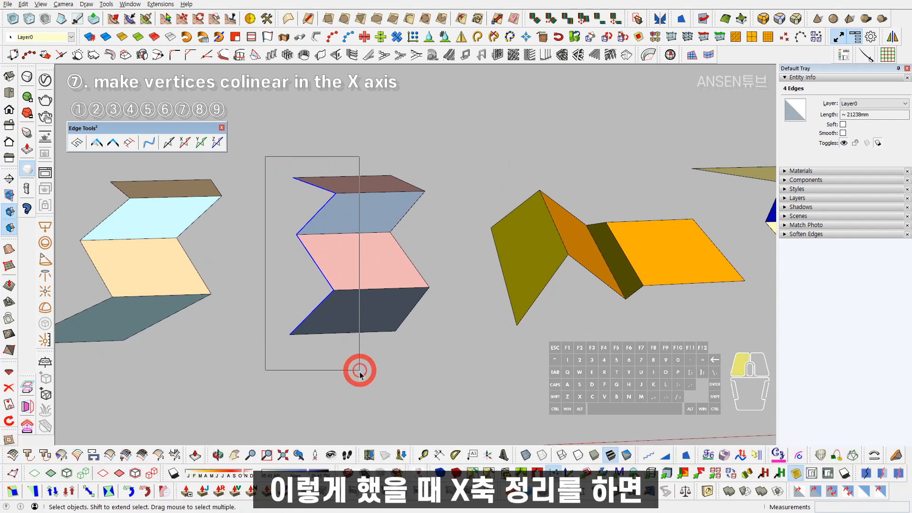
{"action": "left_click", "coordinate": [184, 143]}
{"action": "left_click_drag", "start_coordinate": [375, 160], "coordinate": [452, 340]}
{"action": "left_click", "coordinate": [181, 144]}
{"action": "middle_click_drag", "start_coordinate": [342, 212], "coordinate": [385, 293]}
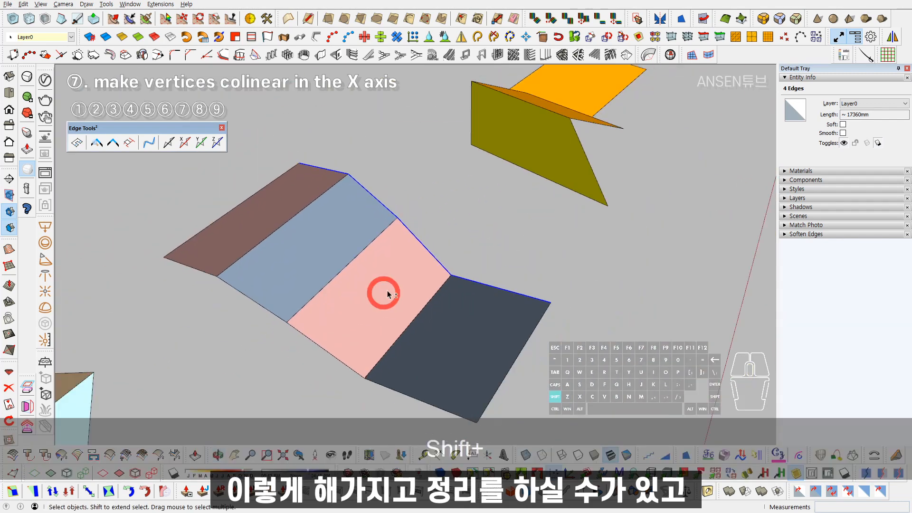
- Make the four long edges on each side of the olive-and-orange folded strip colinear in the Y axis
{"action": "middle_click_drag", "start_coordinate": [594, 138], "coordinate": [369, 215], "text": "shift"}
{"action": "middle_click_drag", "start_coordinate": [480, 190], "coordinate": [279, 167]}
{"action": "left_click_drag", "start_coordinate": [266, 160], "coordinate": [503, 275]}
{"action": "left_click", "coordinate": [212, 144]}
{"action": "middle_click_drag", "start_coordinate": [482, 203], "coordinate": [494, 180]}
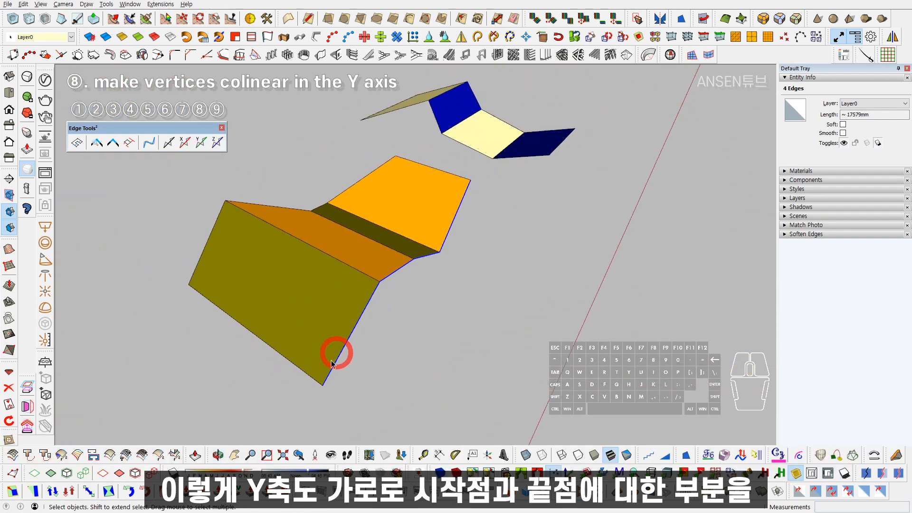
{"action": "middle_click_drag", "start_coordinate": [430, 247], "coordinate": [464, 171]}
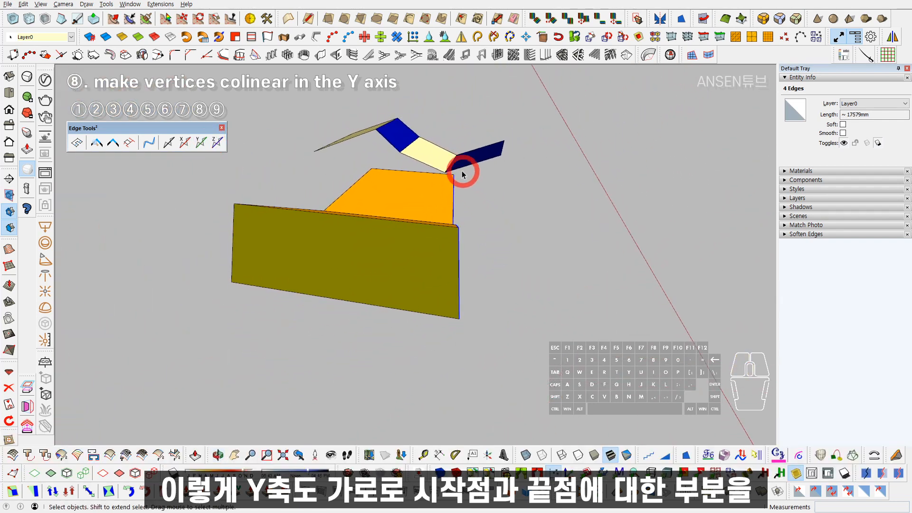
{"action": "middle_click_drag", "start_coordinate": [451, 319], "coordinate": [266, 185]}
{"action": "left_click_drag", "start_coordinate": [267, 185], "coordinate": [509, 320], "text": "shift"}
{"action": "left_click", "coordinate": [200, 142]}
{"action": "middle_click_drag", "start_coordinate": [200, 146], "coordinate": [299, 137]}
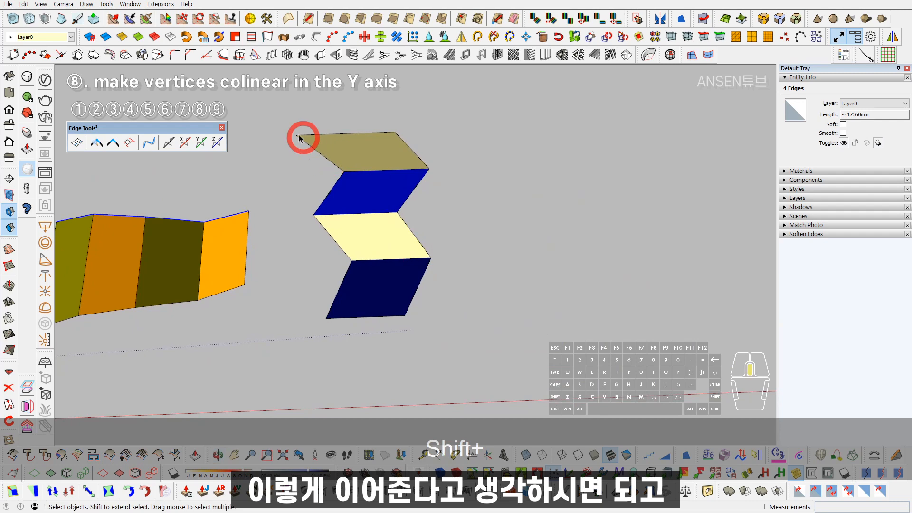
- Make the four zigzag edges on each side of the yellow-and-blue folded strip colinear in the Z axis
{"action": "left_click_drag", "start_coordinate": [373, 335], "coordinate": [367, 340], "text": "shift"}
{"action": "left_click", "coordinate": [216, 142]}
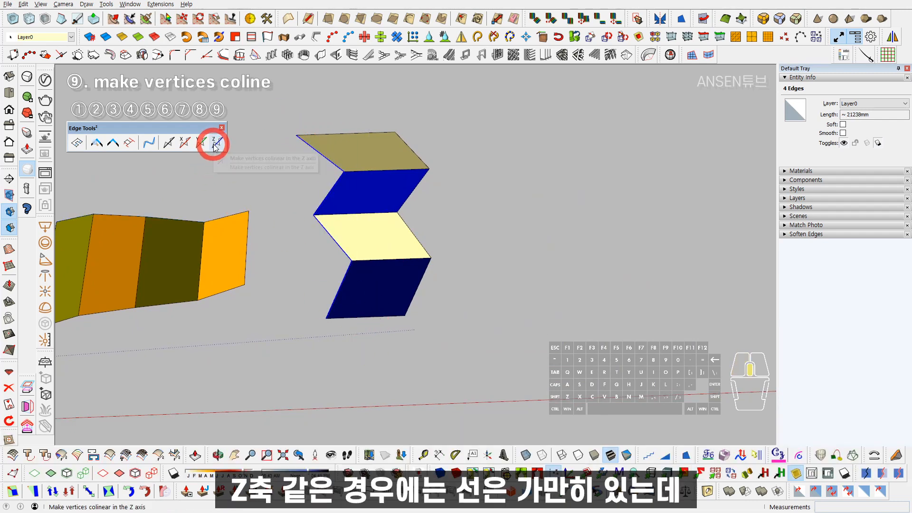
{"action": "middle_click_drag", "start_coordinate": [218, 149], "coordinate": [379, 152]}
{"action": "left_click_drag", "start_coordinate": [464, 342], "coordinate": [463, 342]}
{"action": "left_click", "coordinate": [218, 143]}
- Erase the interior edges dividing the flattened yellow-and-blue strip to merge its faces into one
{"action": "mouse_move", "coordinate": [368, 204]}
{"action": "middle_mouse_down"}
{"action": "mouse_move", "coordinate": [459, 205]}
{"action": "mouse_move", "coordinate": [362, 230]}
{"action": "mouse_move", "coordinate": [451, 275]}
{"action": "mouse_move", "coordinate": [490, 179]}
{"action": "mouse_move", "coordinate": [443, 258]}
{"action": "mouse_move", "coordinate": [464, 255]}
{"action": "middle_mouse_up"}
{"action": "key", "text": "shift+e"}
{"action": "mouse_move", "coordinate": [464, 255]}
{"action": "left_mouse_down"}
{"action": "mouse_move", "coordinate": [532, 232]}
{"action": "mouse_move", "coordinate": [423, 257]}
{"action": "left_mouse_up"}
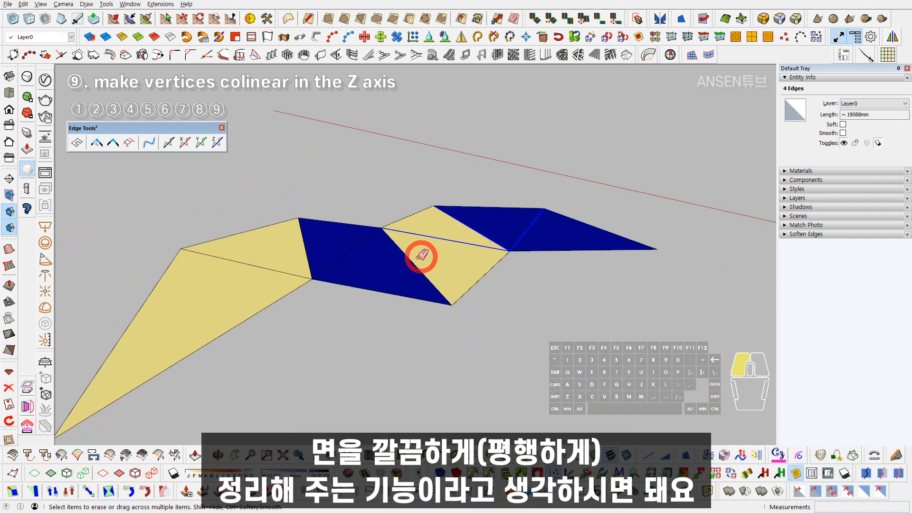
{"action": "left_click_drag", "start_coordinate": [288, 265], "coordinate": [347, 259]}
{"action": "middle_click_drag", "start_coordinate": [490, 250], "coordinate": [106, 289]}
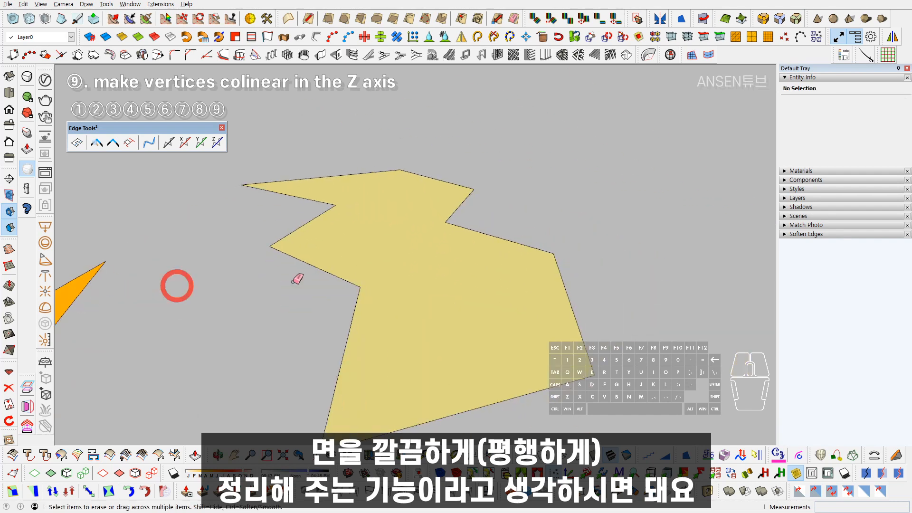
{"action": "key", "text": "space"}
- Examine the row of aligned strips, selecting individual strips to compare the free, X, Y and Z axis alignments
{"action": "scroll", "coordinate": [427, 277], "scroll_direction": "down", "scroll_amount": 8}
{"action": "middle_click_drag", "start_coordinate": [433, 286], "coordinate": [541, 262], "text": "shift"}
{"action": "scroll", "coordinate": [422, 289], "scroll_direction": "up", "scroll_amount": 5}
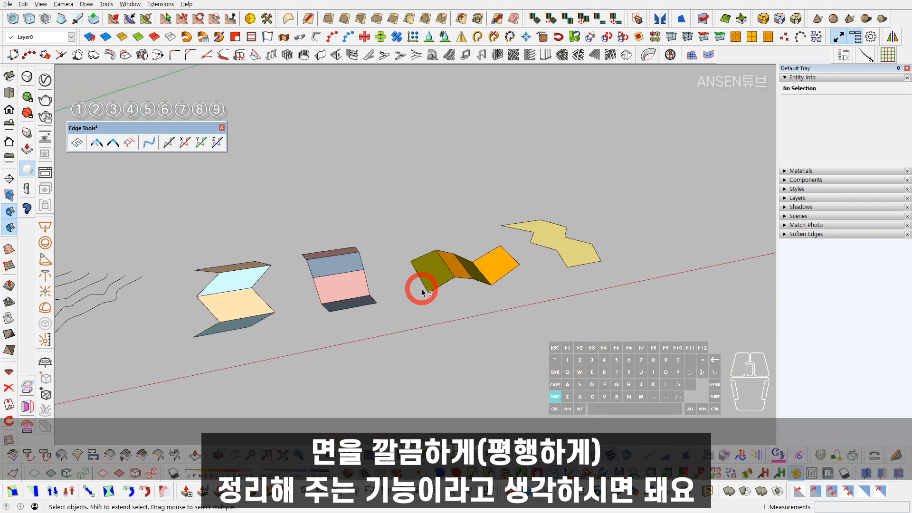
{"action": "middle_click_drag", "start_coordinate": [220, 261], "coordinate": [249, 263], "text": "shift"}
{"action": "left_click_drag", "start_coordinate": [269, 236], "coordinate": [137, 374]}
{"action": "middle_click_drag", "start_coordinate": [483, 256], "coordinate": [439, 263]}
{"action": "left_click_drag", "start_coordinate": [397, 218], "coordinate": [282, 332]}
{"action": "left_click_drag", "start_coordinate": [438, 311], "coordinate": [438, 310]}
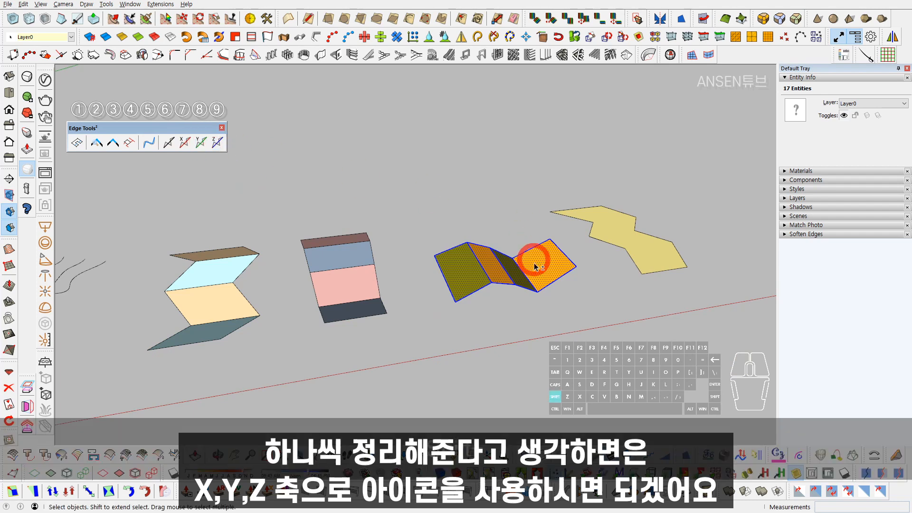
{"action": "middle_click_drag", "start_coordinate": [534, 260], "coordinate": [619, 247], "text": "shift"}
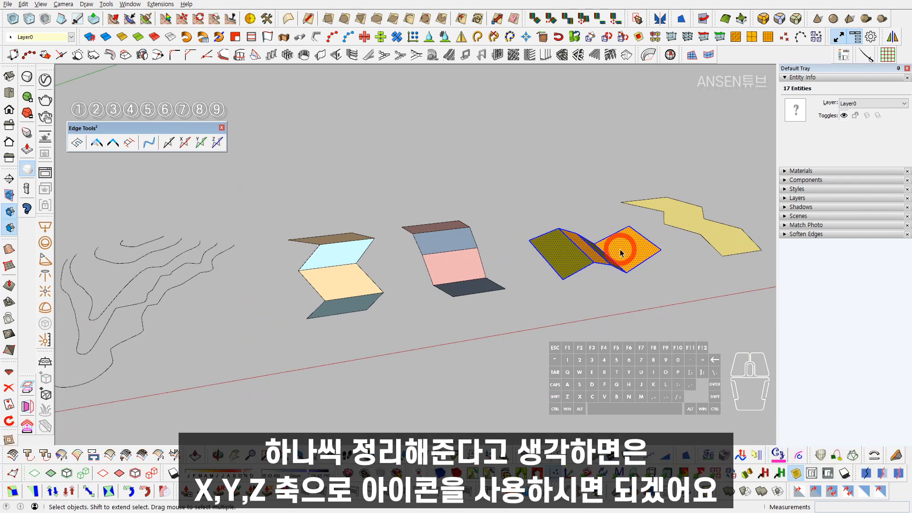
{"action": "scroll", "coordinate": [620, 252], "scroll_direction": "down", "scroll_amount": 5}
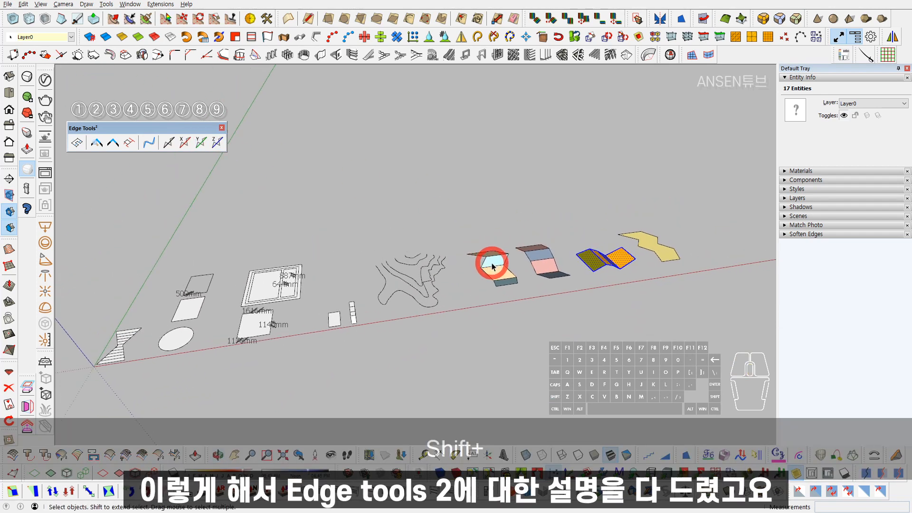